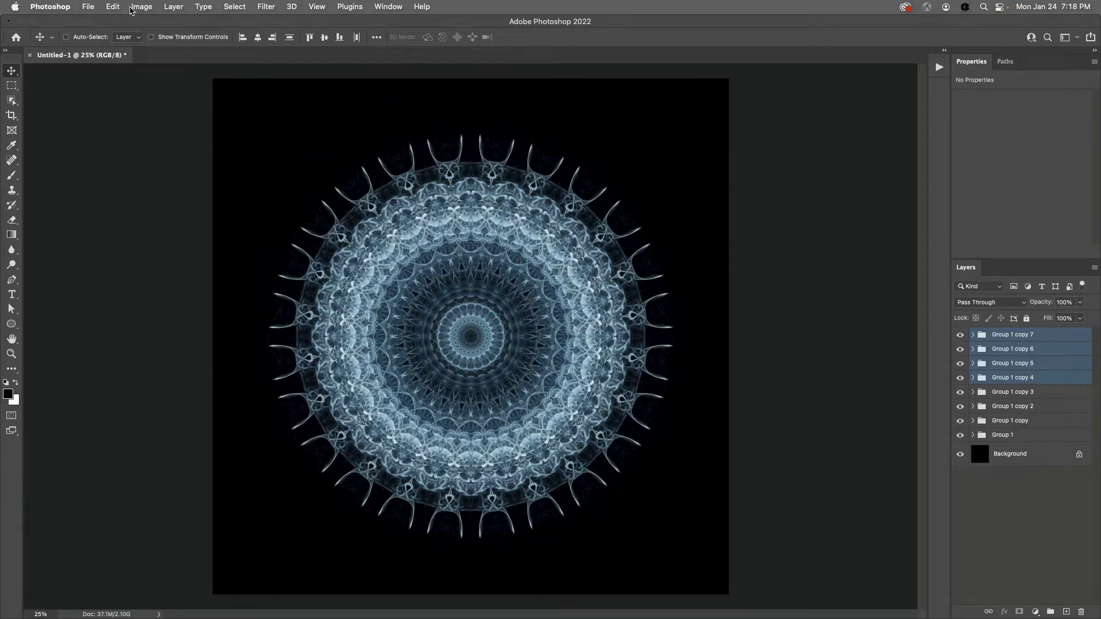
Create a new document from the saved SmokeFlake preset: black, 12×12 in, 300 ppi
{"action": "left_click", "coordinate": [90, 8]}
{"action": "left_click", "coordinate": [99, 23]}
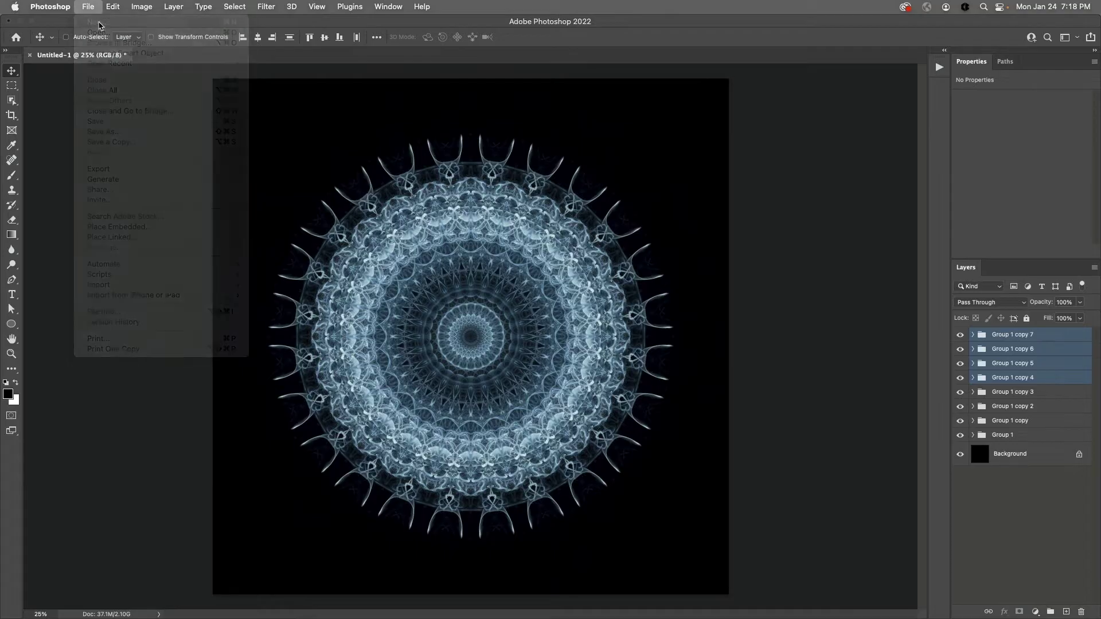
{"action": "left_click", "coordinate": [317, 137]}
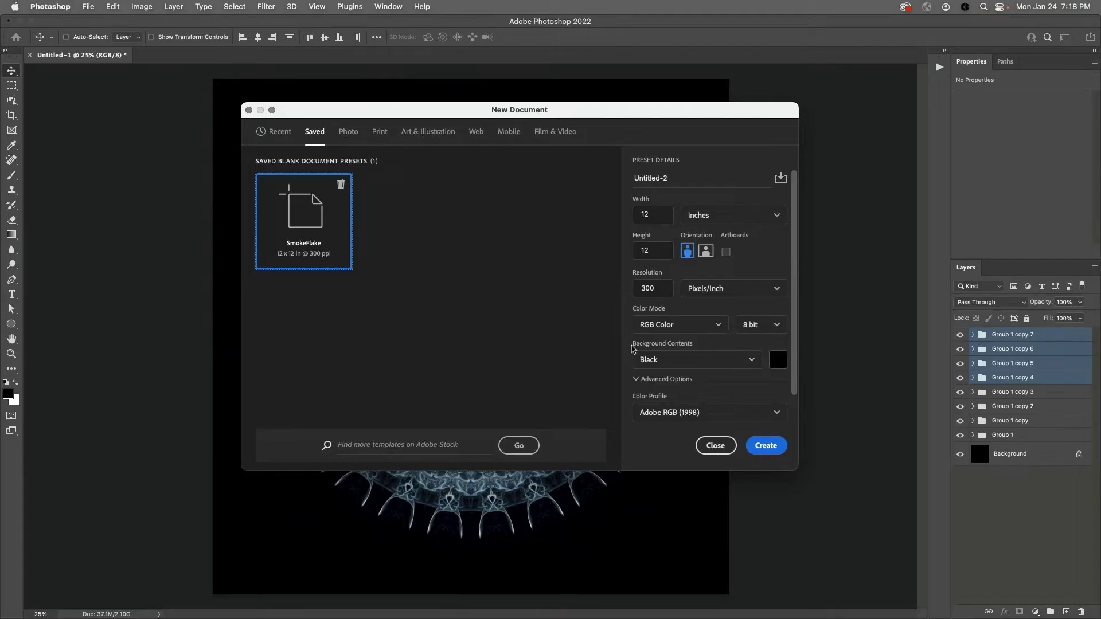
{"action": "left_click", "coordinate": [766, 446]}
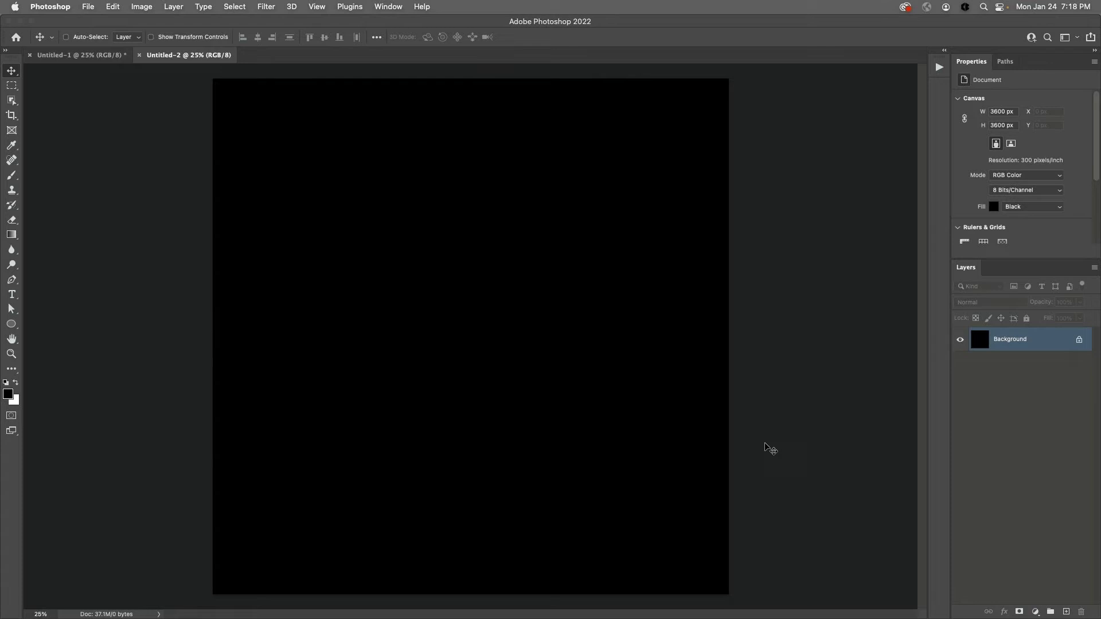
Open JKOST_2021_Smoke.jpg from the Desktop
{"action": "left_click", "coordinate": [89, 7]}
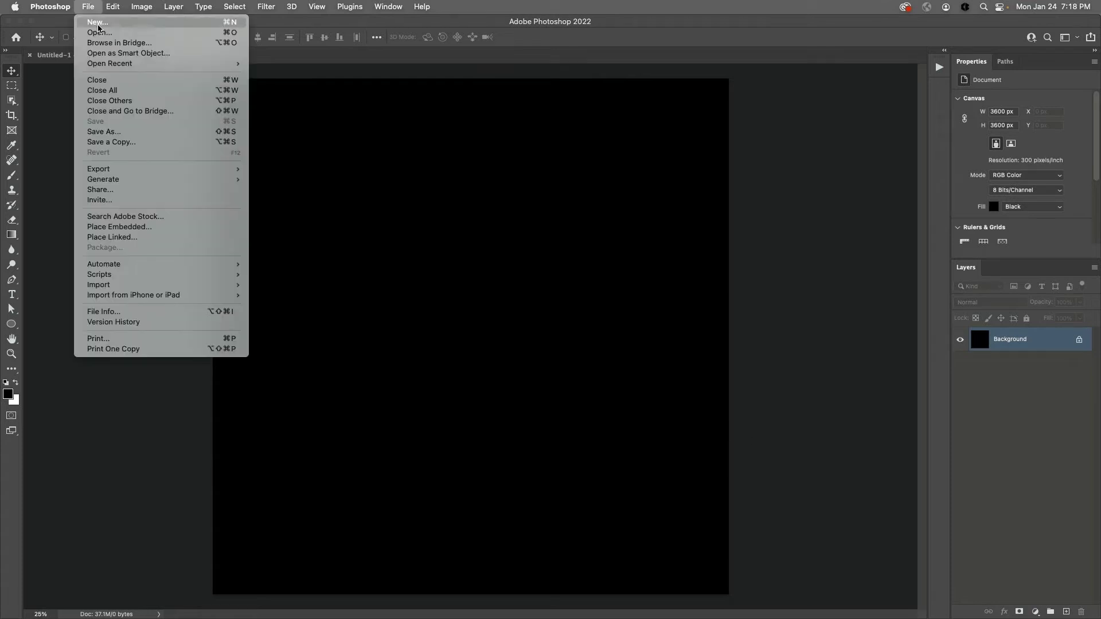
{"action": "left_click", "coordinate": [98, 23]}
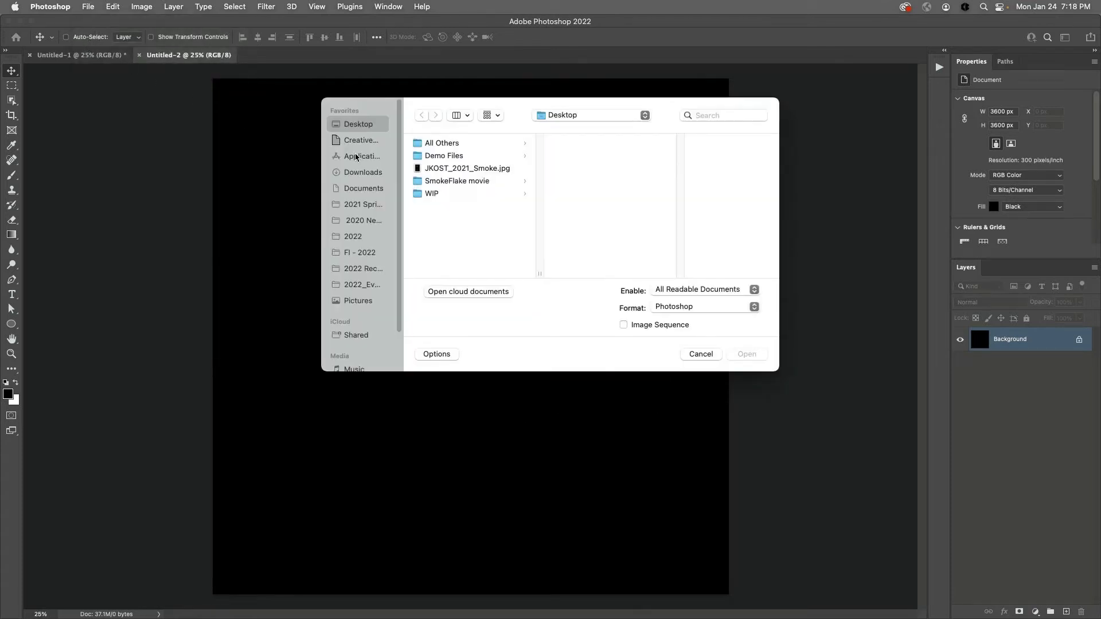
{"action": "double_click", "coordinate": [450, 169]}
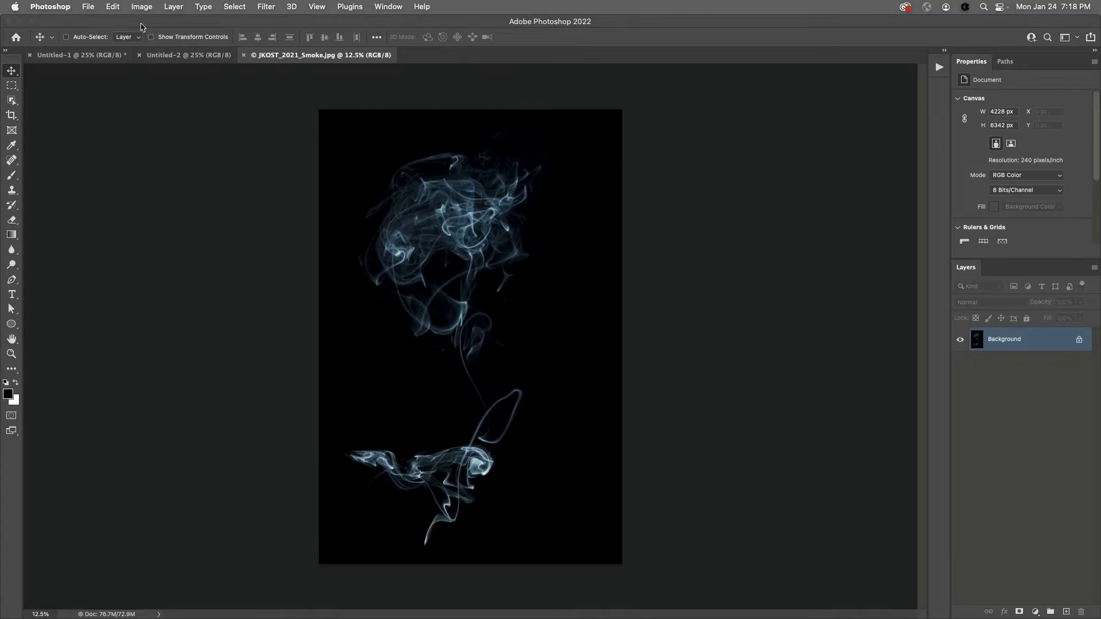
Resize the smoke photo with Fit Image to a 3000 × 3000 pixel maximum
{"action": "left_click", "coordinate": [89, 7]}
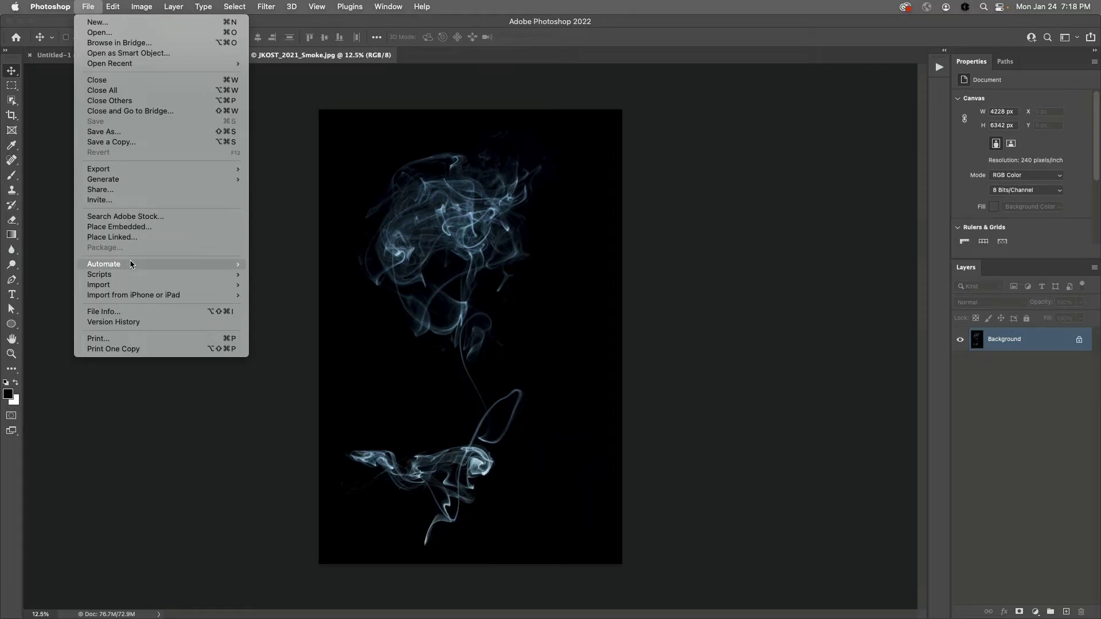
{"action": "mouse_move", "coordinate": [147, 267]}
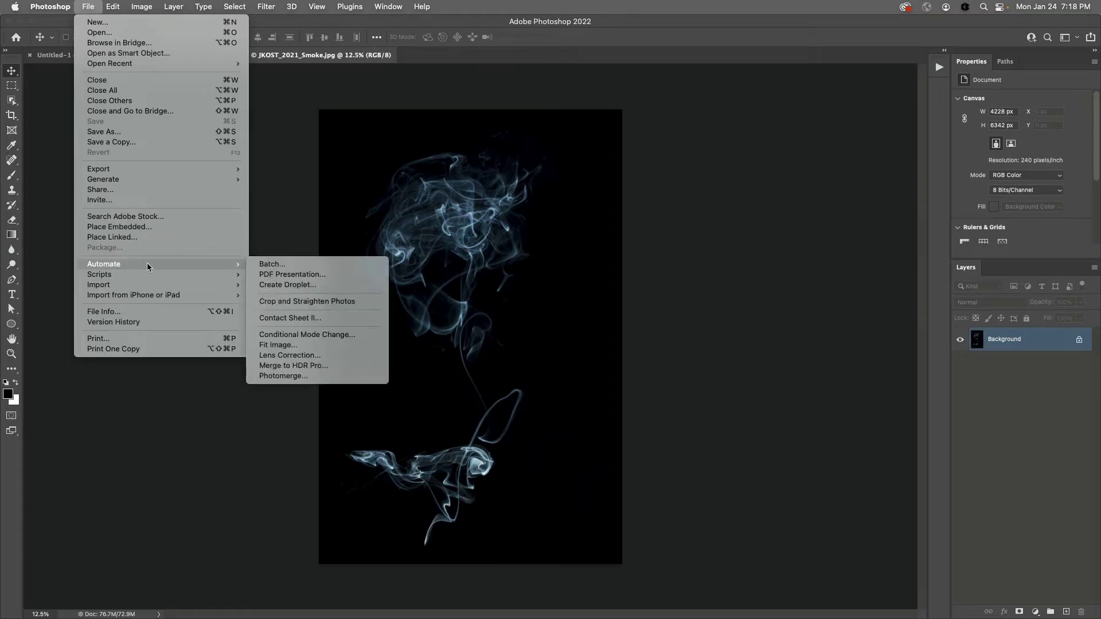
{"action": "left_click", "coordinate": [278, 345]}
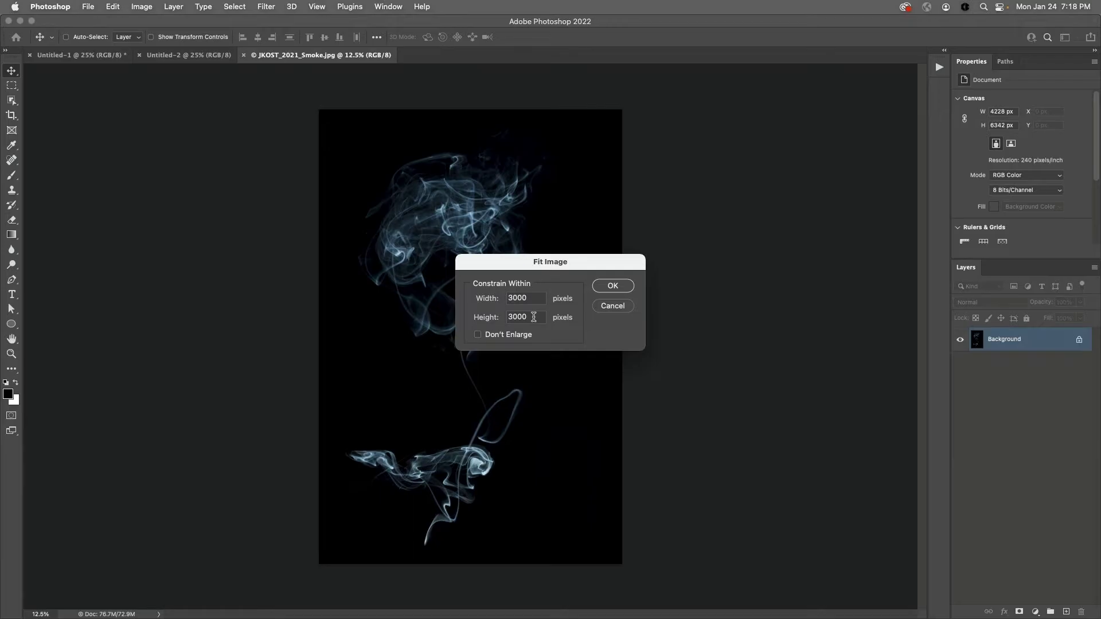
{"action": "left_click", "coordinate": [611, 286]}
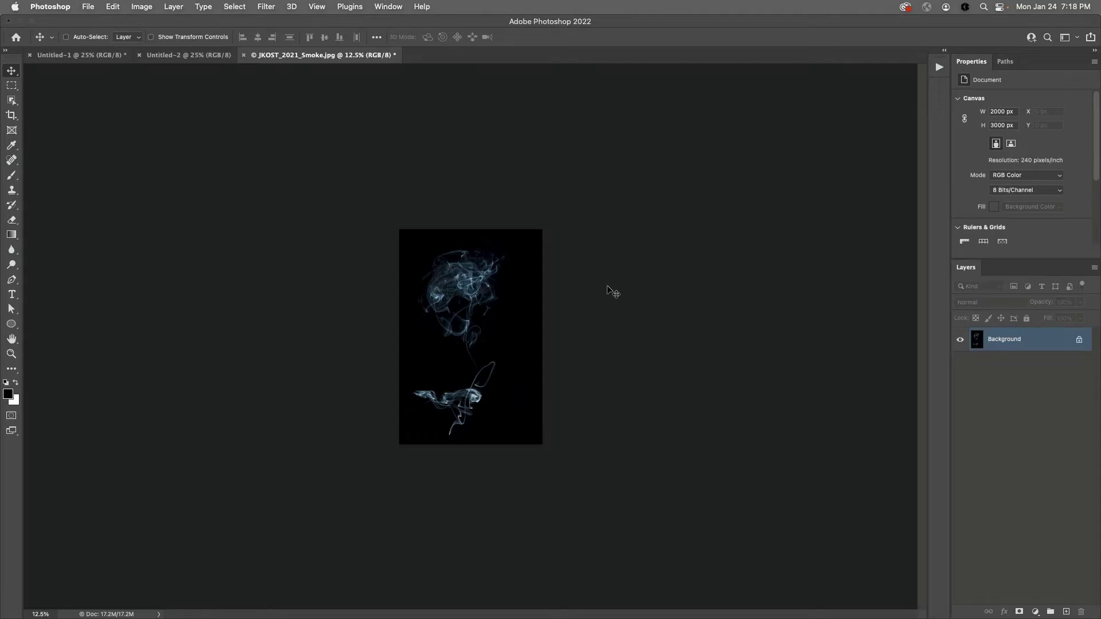
Select the entire smoke photo and copy it
{"action": "left_click", "coordinate": [241, 10]}
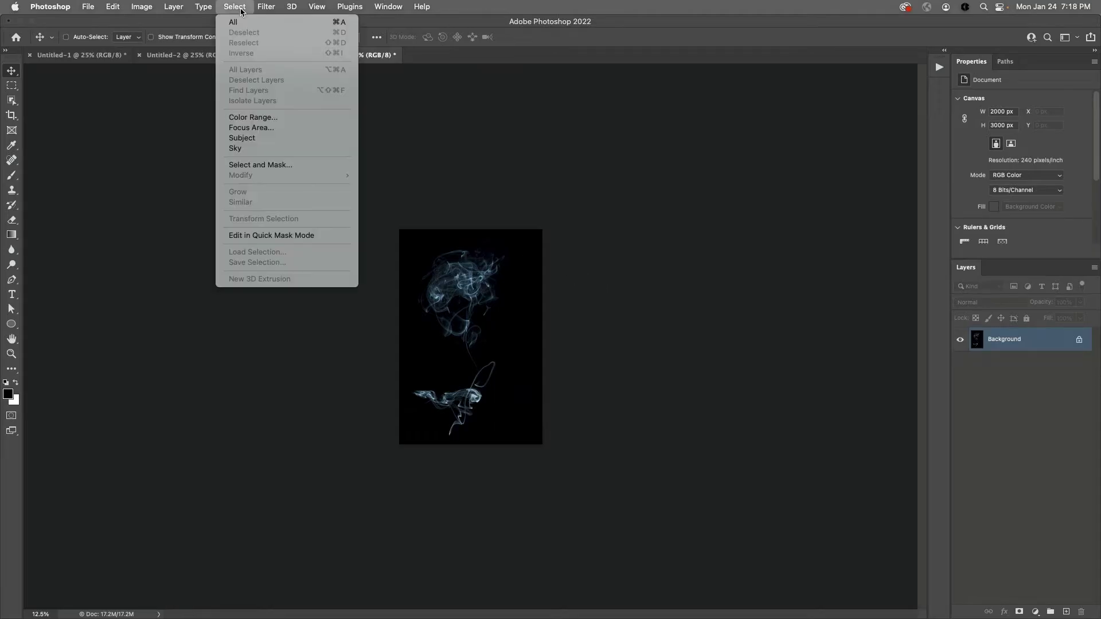
{"action": "left_click", "coordinate": [242, 22]}
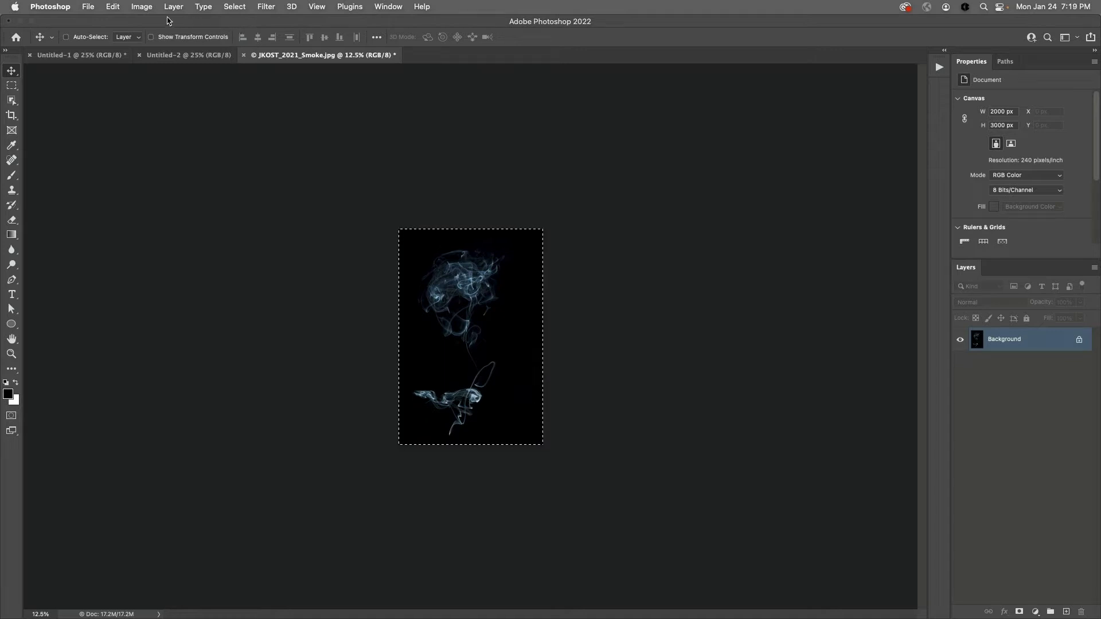
{"action": "left_click", "coordinate": [113, 7]}
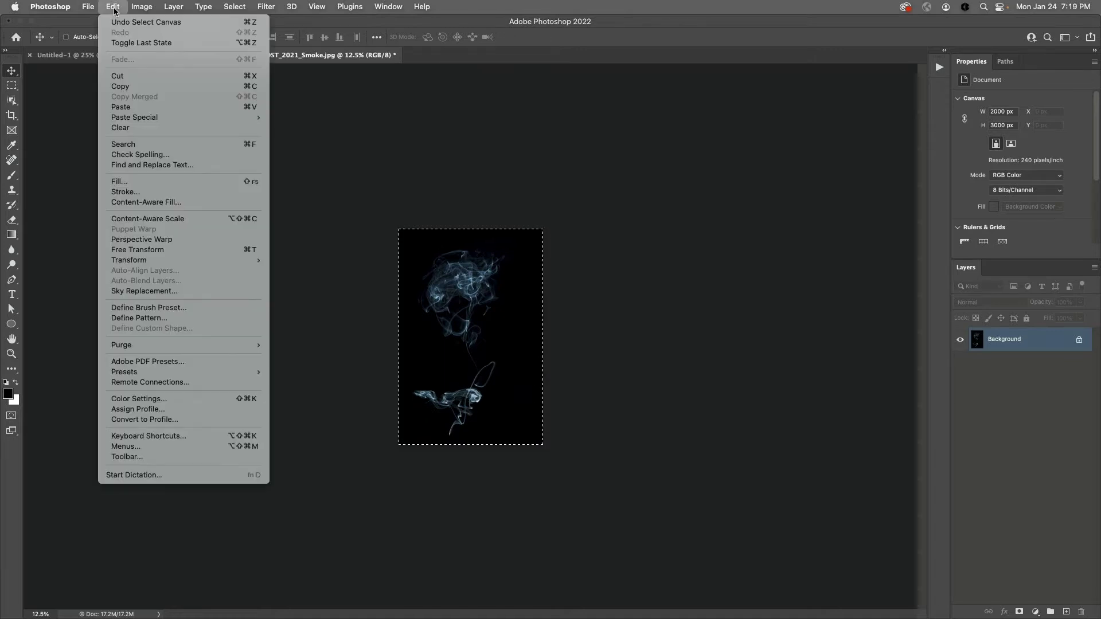
{"action": "left_click", "coordinate": [140, 88]}
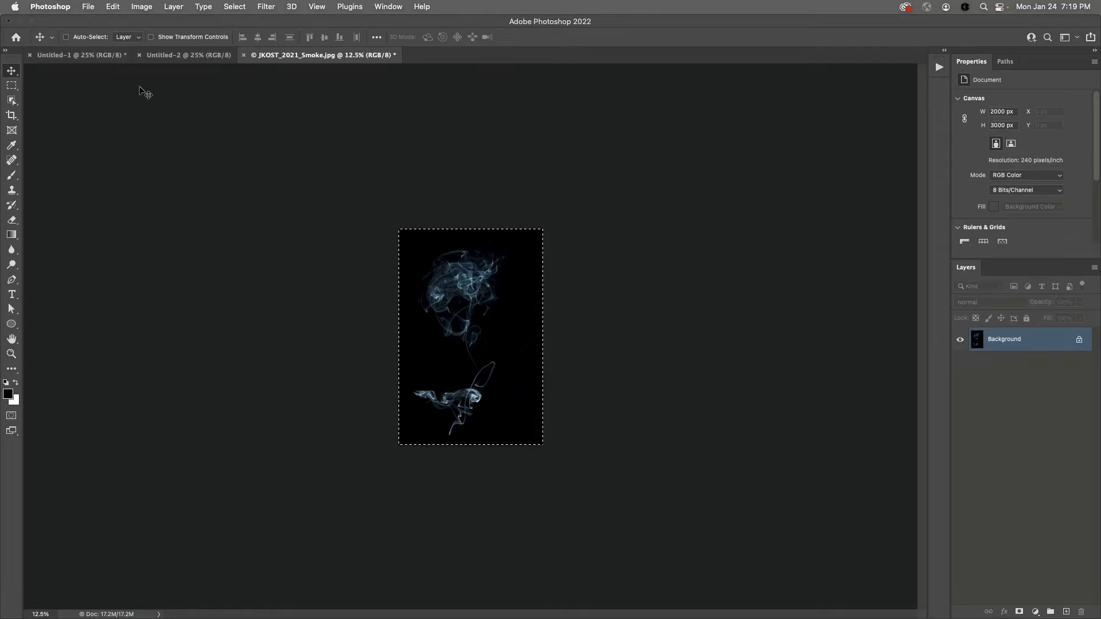
Close the smoke photo without saving
{"action": "left_click", "coordinate": [89, 8]}
{"action": "left_click", "coordinate": [109, 80]}
{"action": "left_click", "coordinate": [532, 257]}
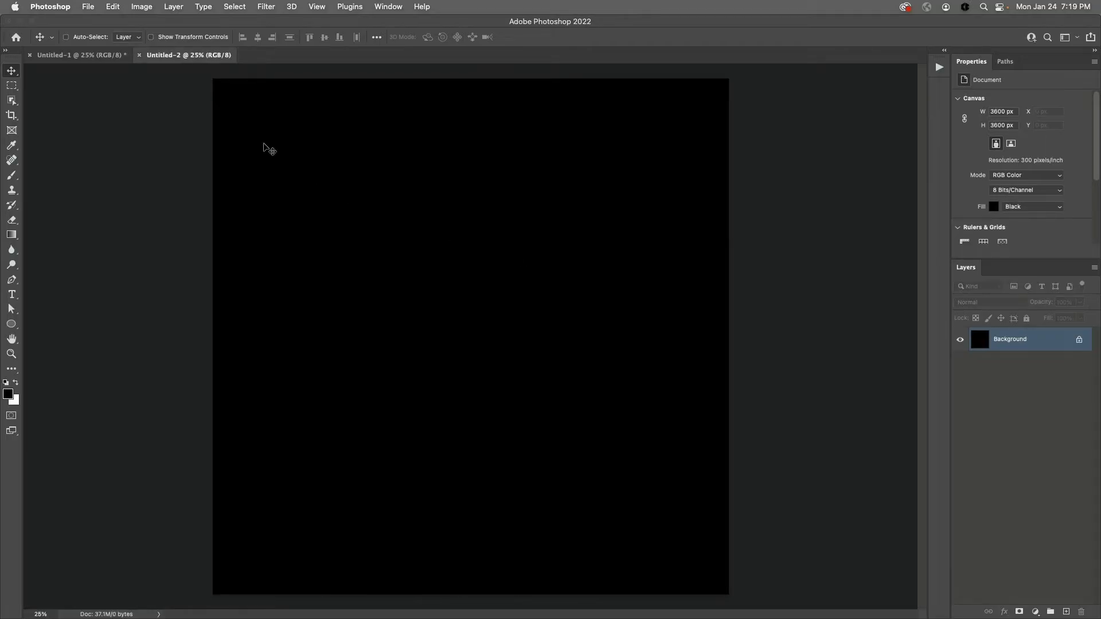
Paste the copied smoke photo into the black Untitled-2 canvas as Layer 1
{"action": "left_click", "coordinate": [114, 7]}
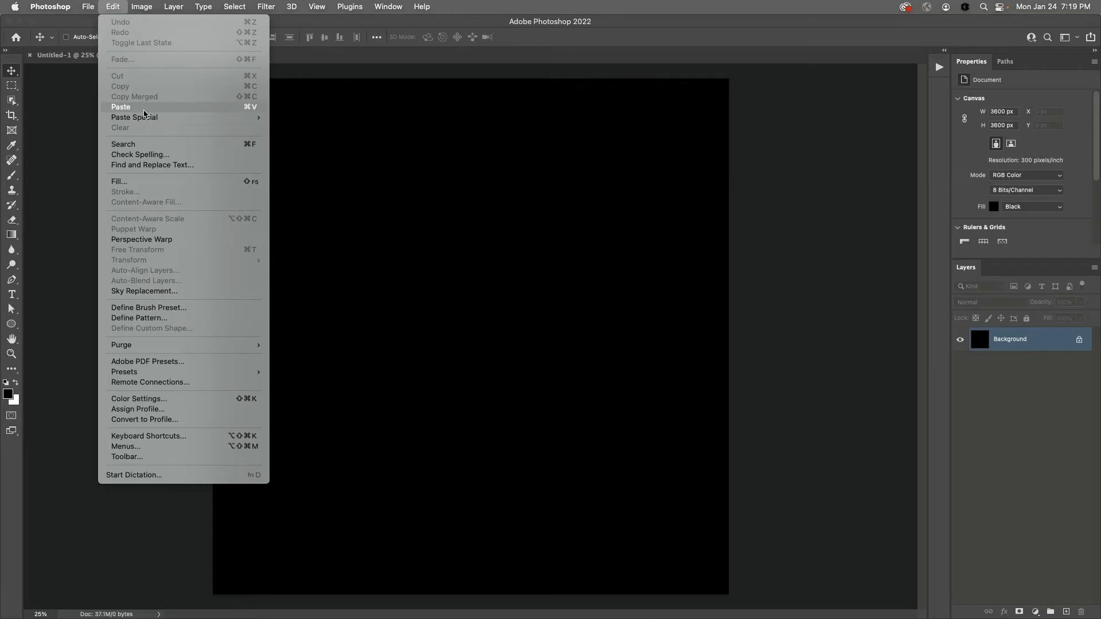
{"action": "left_click", "coordinate": [143, 107]}
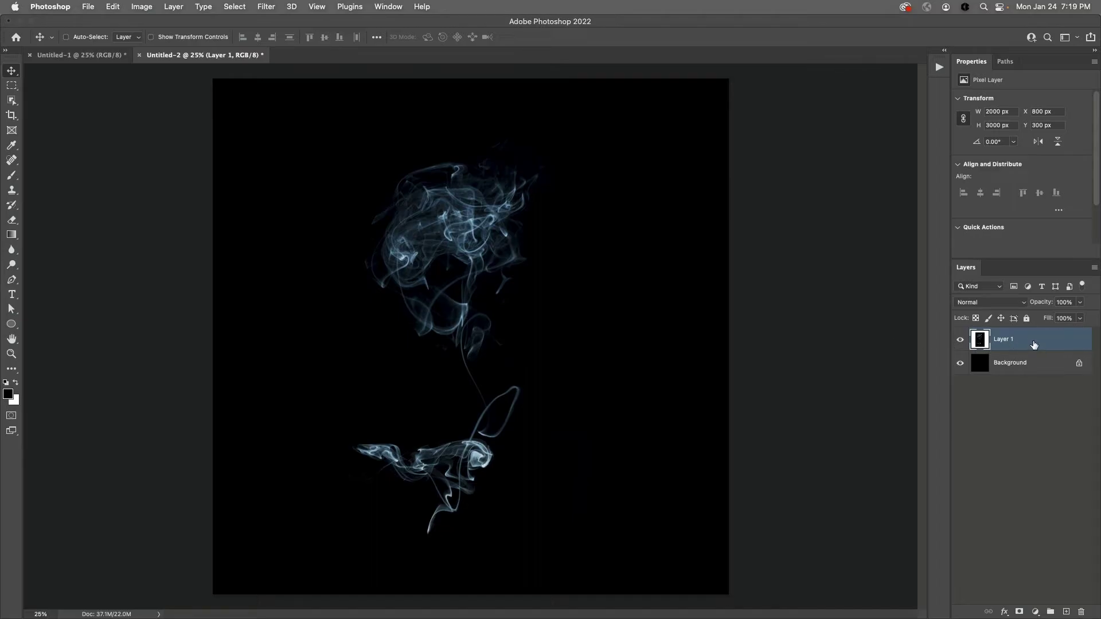
Set Layer 1 to Lighten blend mode and duplicate it into stacked copies
{"action": "left_click", "coordinate": [1001, 304]}
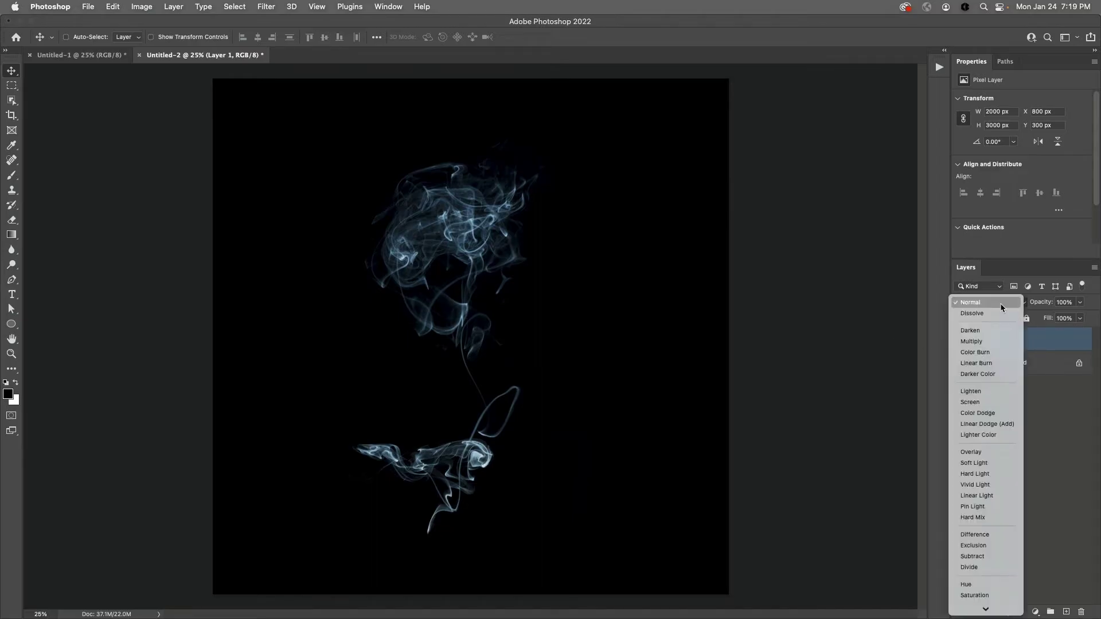
{"action": "left_click", "coordinate": [1000, 390]}
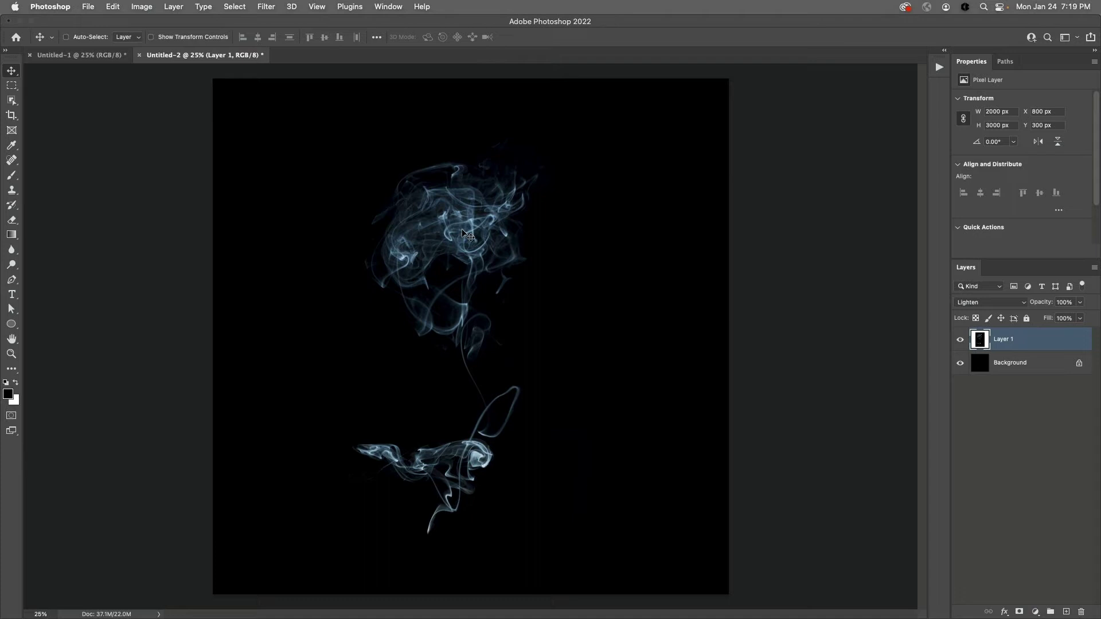
{"action": "left_click", "coordinate": [173, 7]}
{"action": "mouse_move", "coordinate": [181, 24]}
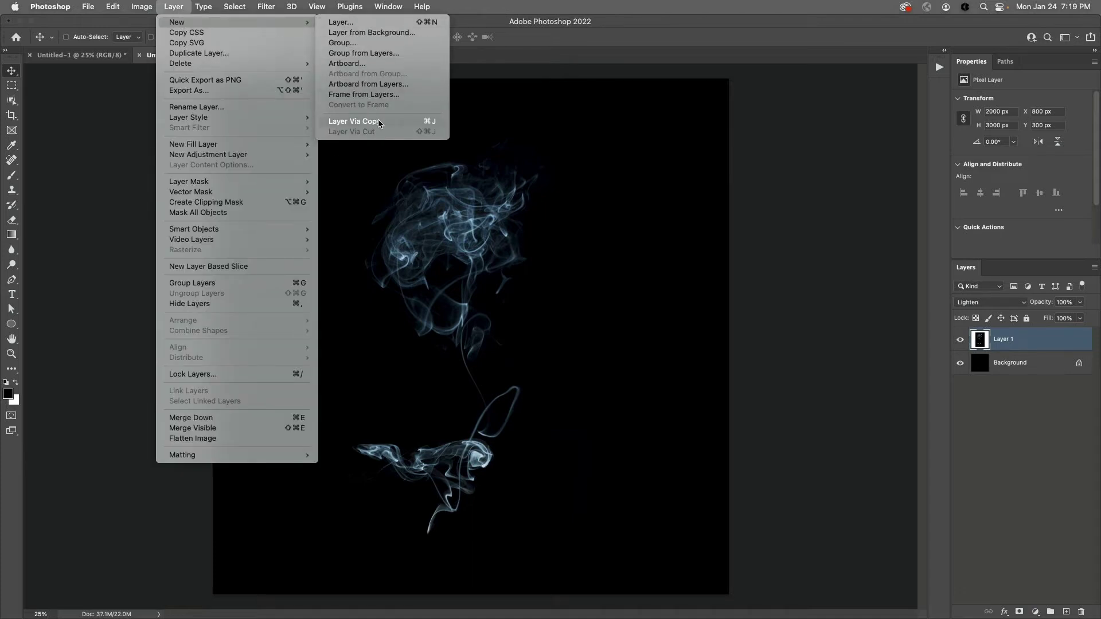
{"action": "left_click", "coordinate": [422, 127]}
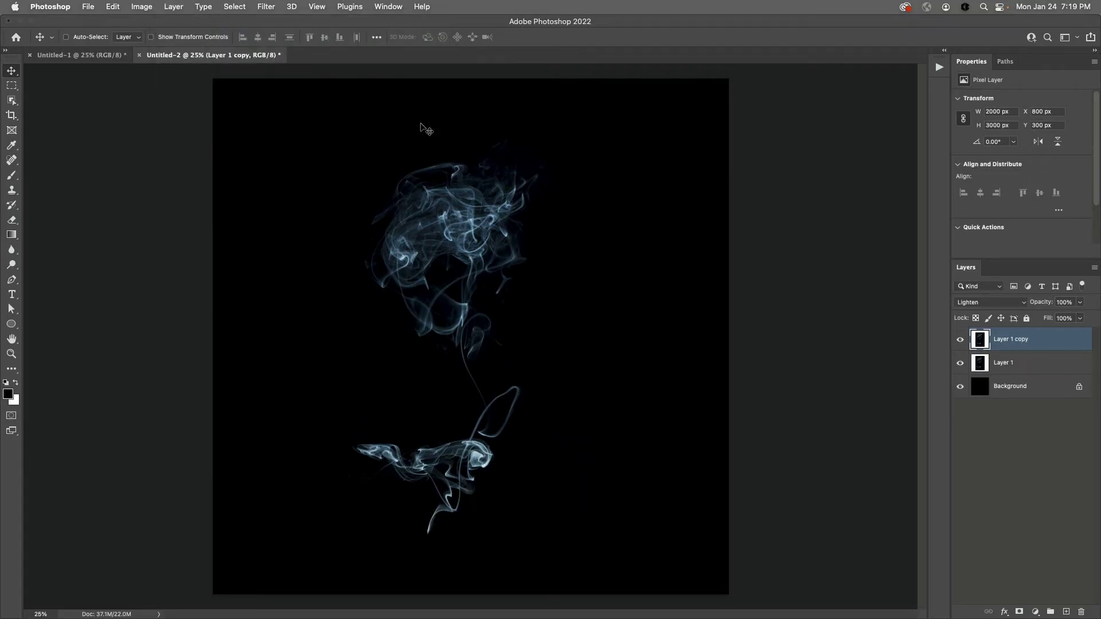
{"action": "key", "text": "super"}
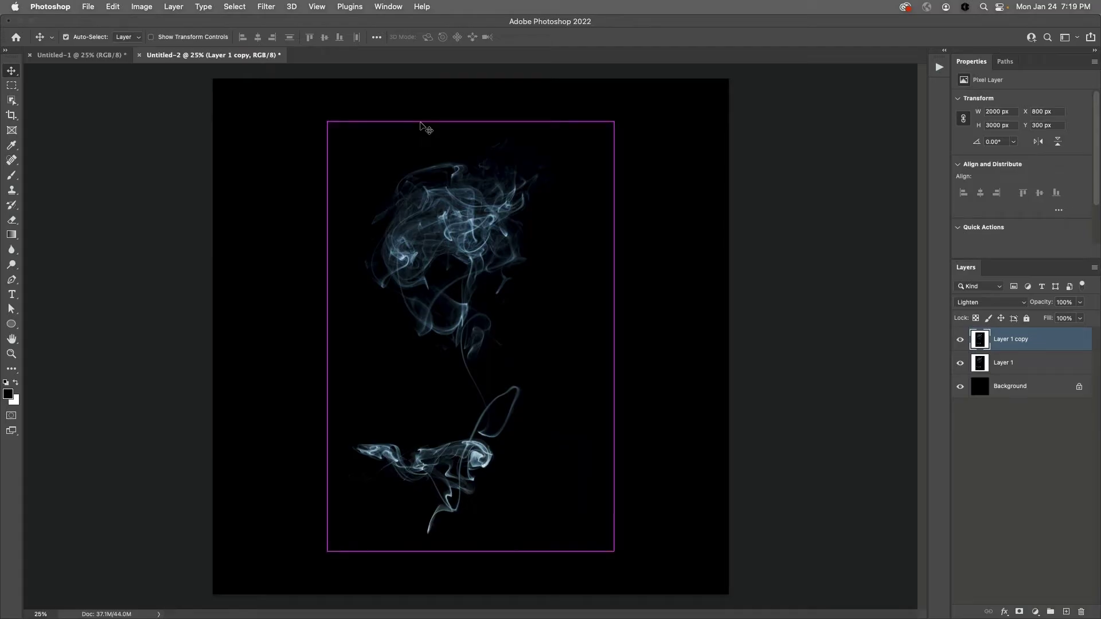
{"action": "key", "text": "super+j"}
{"action": "key", "text": "super+j"}
{"action": "key", "text": "super+j"}
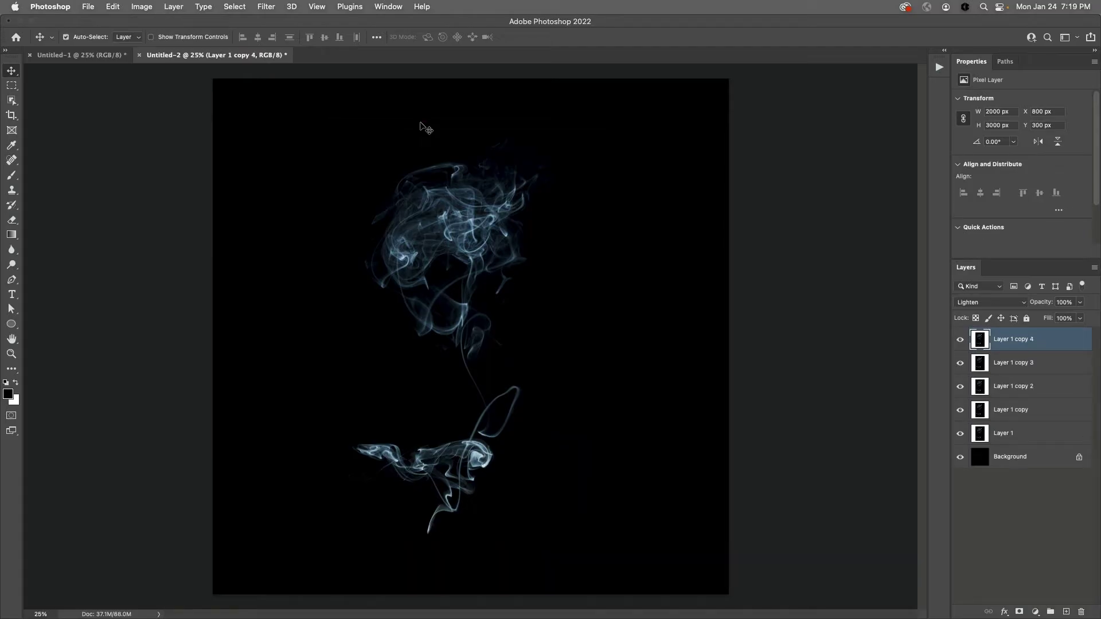
{"action": "key", "text": "super+j"}
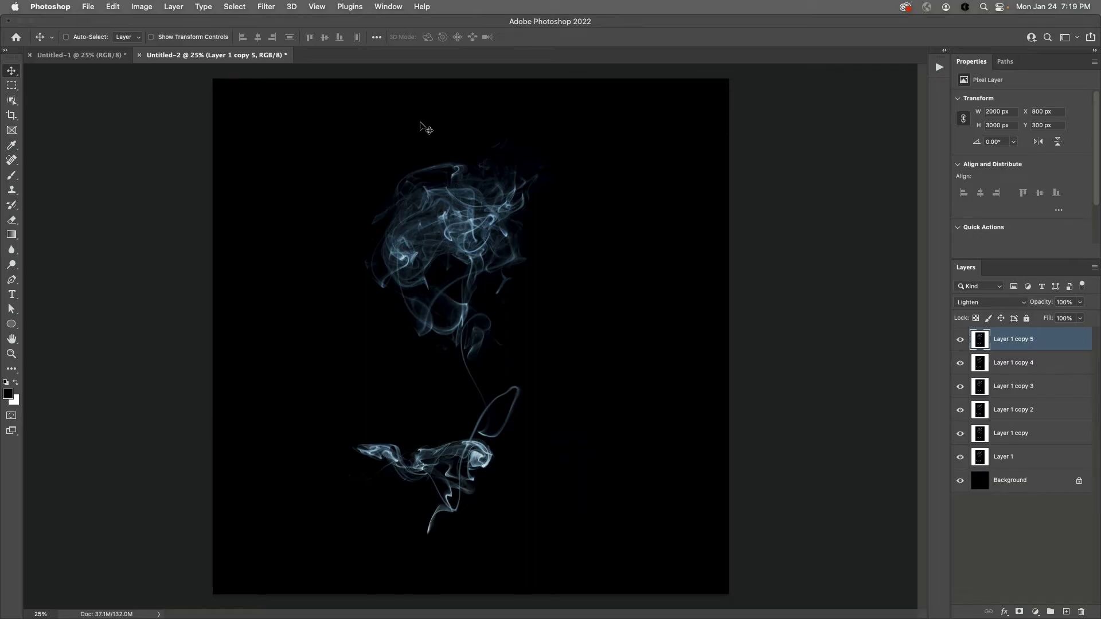
Rotate Layer 1 copy by 15° and Layer 1 copy 2 by 30°
{"action": "left_click", "coordinate": [1031, 437]}
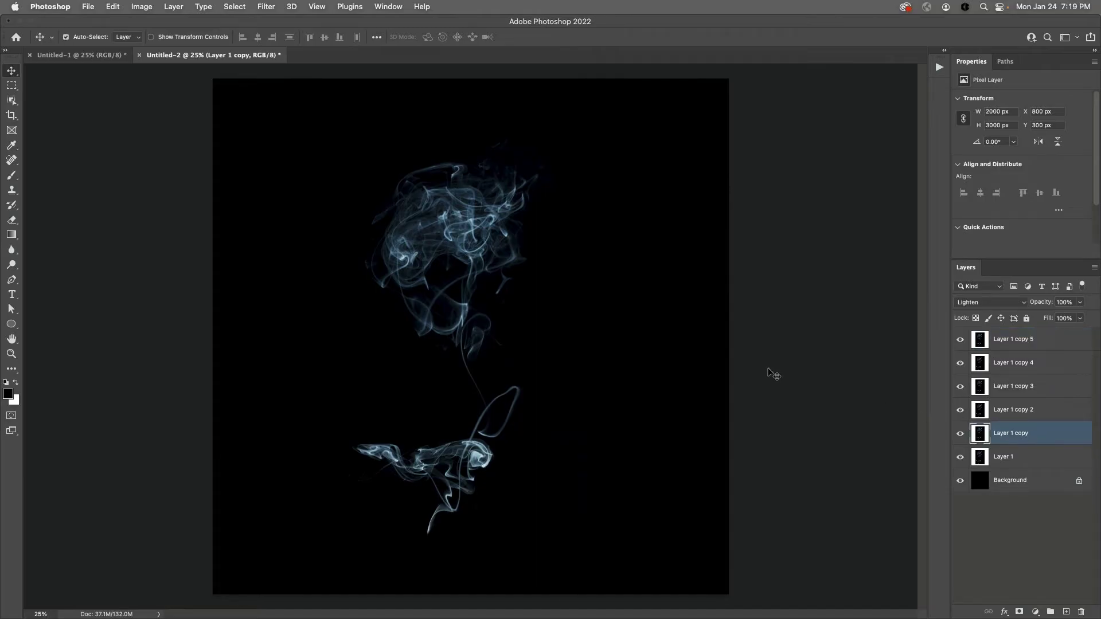
{"action": "key", "text": "ctrl+t"}
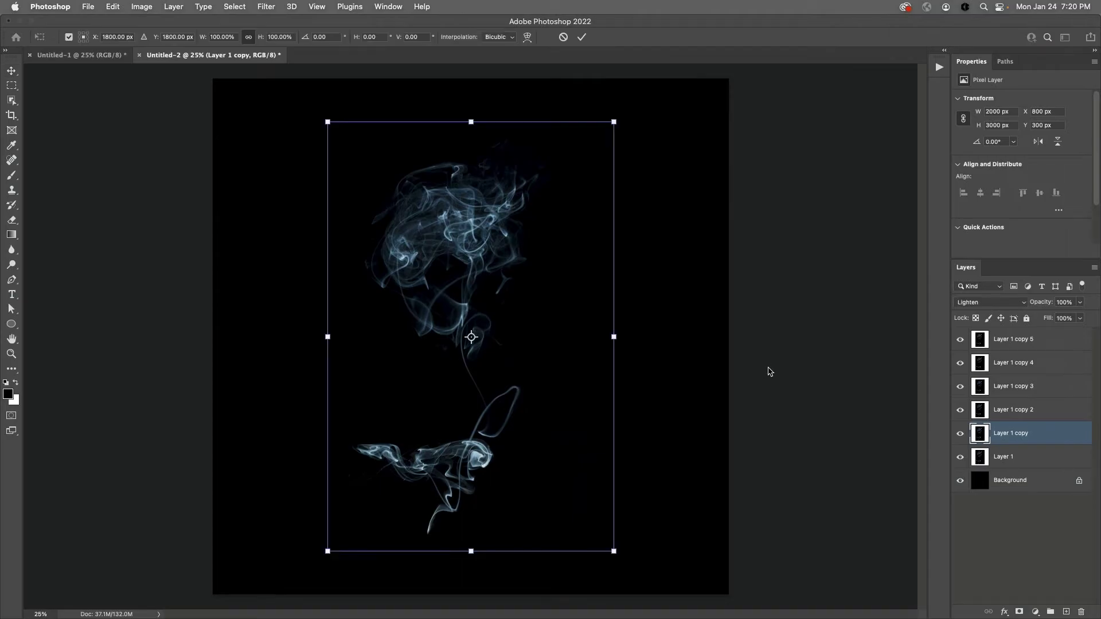
{"action": "left_click", "coordinate": [321, 37]}
{"action": "type", "text": "15"}
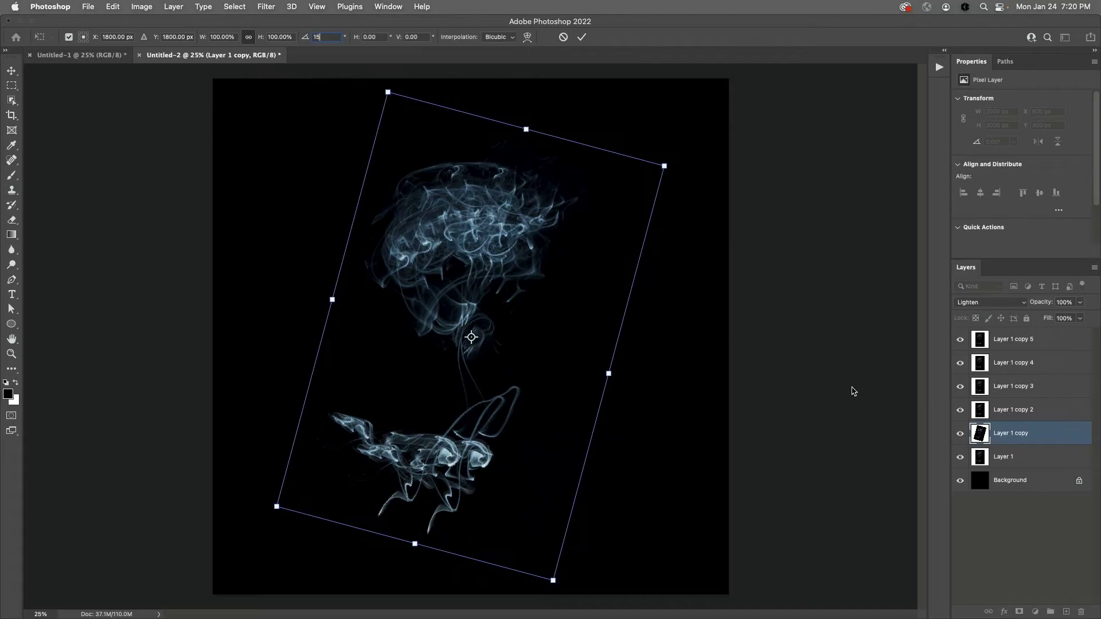
{"action": "left_click", "coordinate": [1007, 412]}
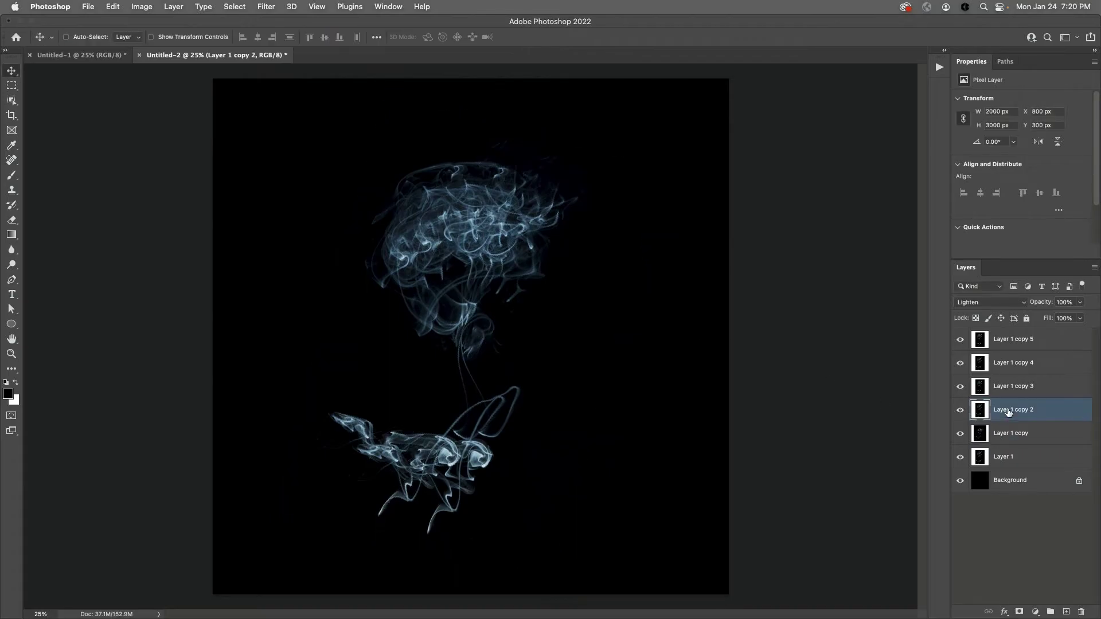
{"action": "key", "text": "super+t"}
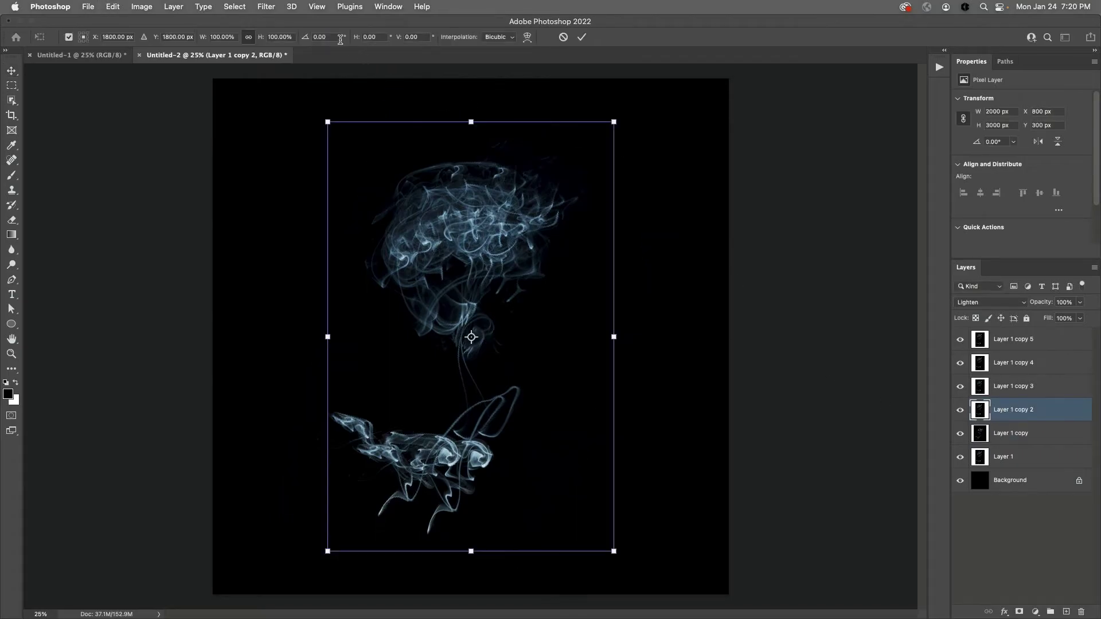
{"action": "left_click", "coordinate": [326, 36]}
{"action": "type", "text": "30"}
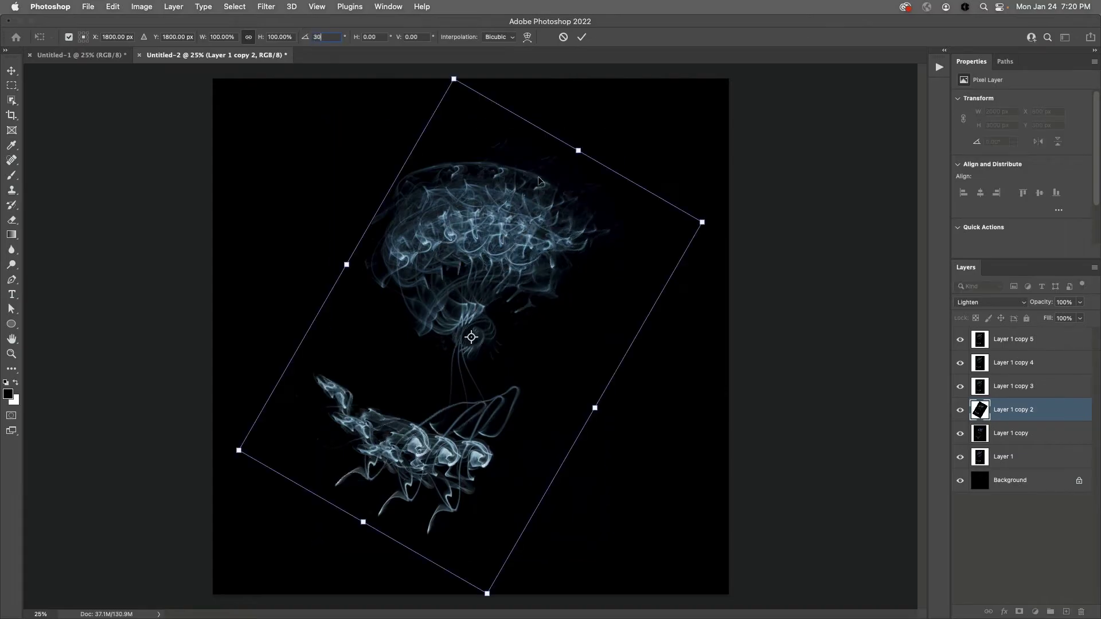
Rotate Layer 1 copy 3, copy 4 and copy 5 by 45°, 60° and 75°
{"action": "left_click", "coordinate": [1022, 390]}
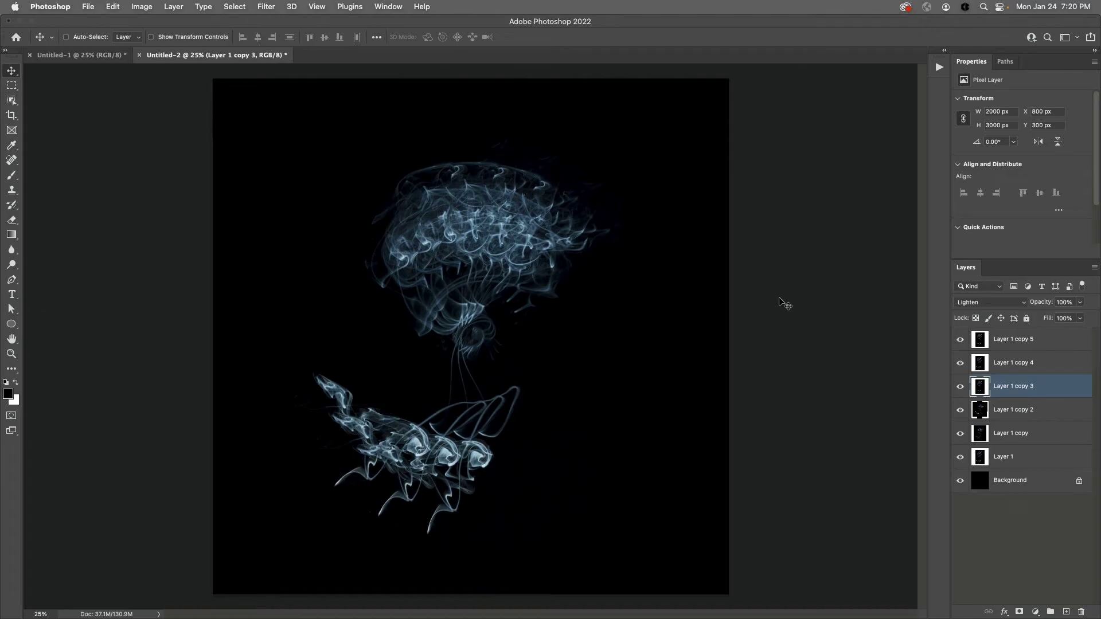
{"action": "key", "text": "ctrl+t"}
{"action": "left_click", "coordinate": [330, 37]}
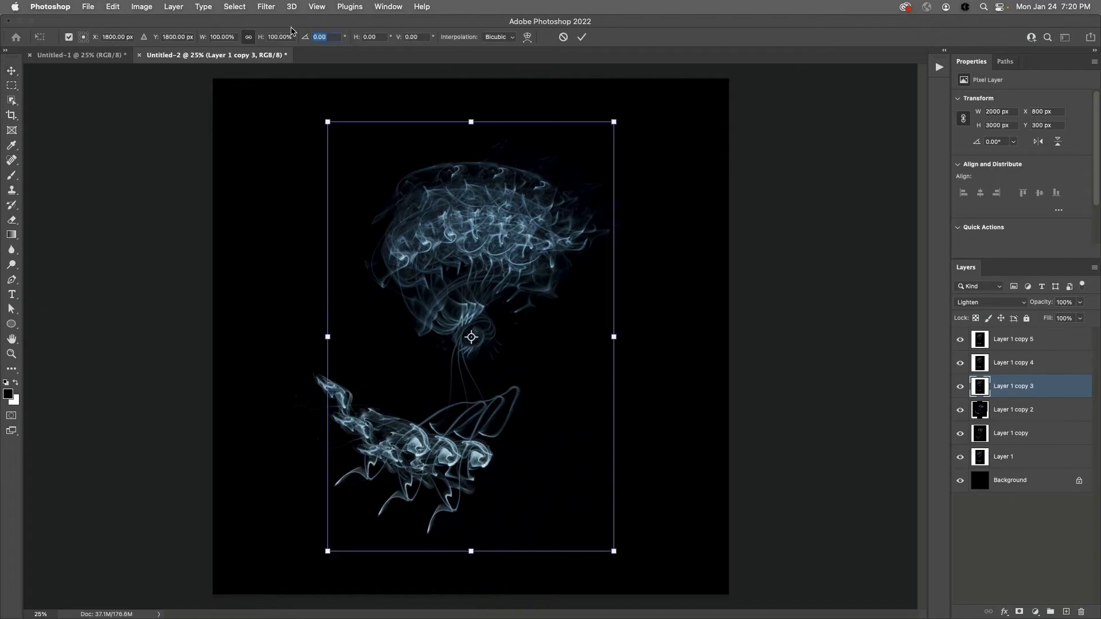
{"action": "type", "text": "45"}
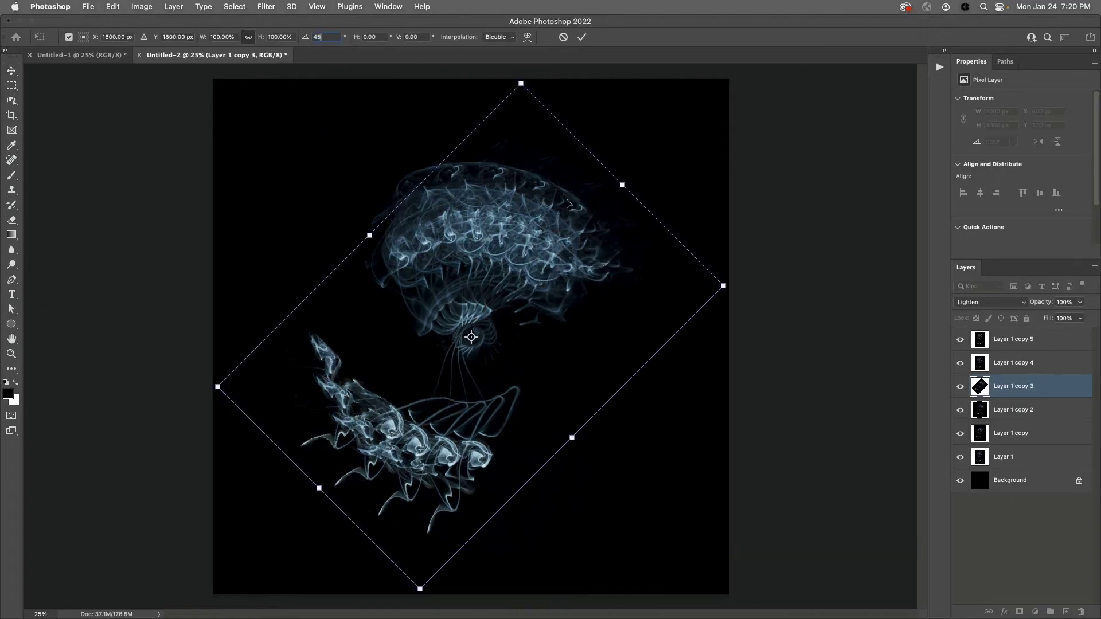
{"action": "left_click", "coordinate": [1001, 363]}
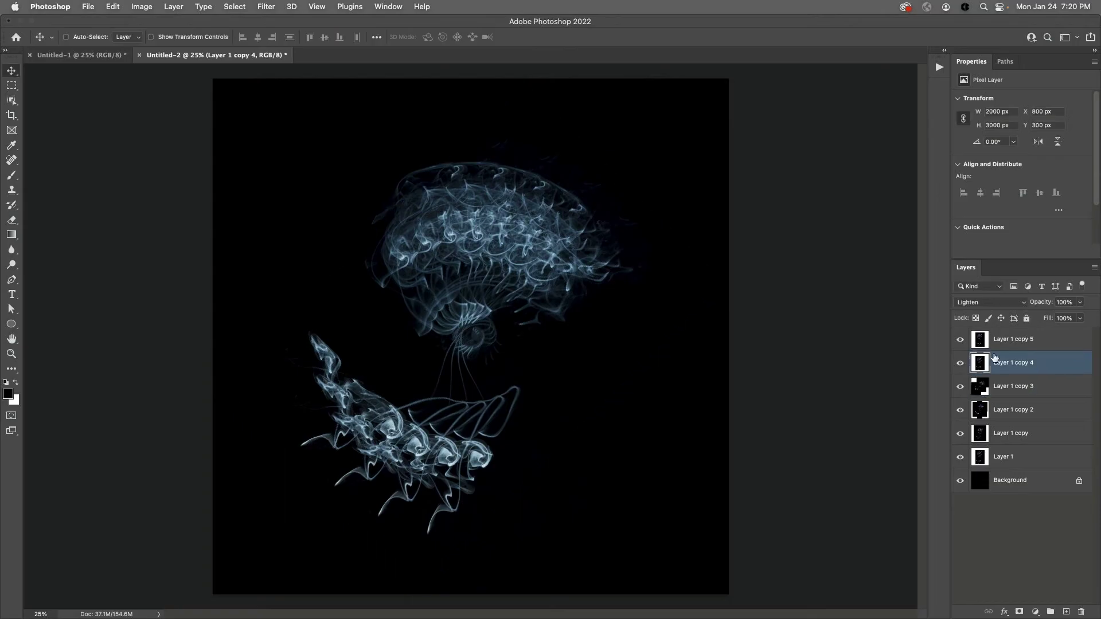
{"action": "key", "text": "ctrl+t"}
{"action": "left_click", "coordinate": [330, 36]}
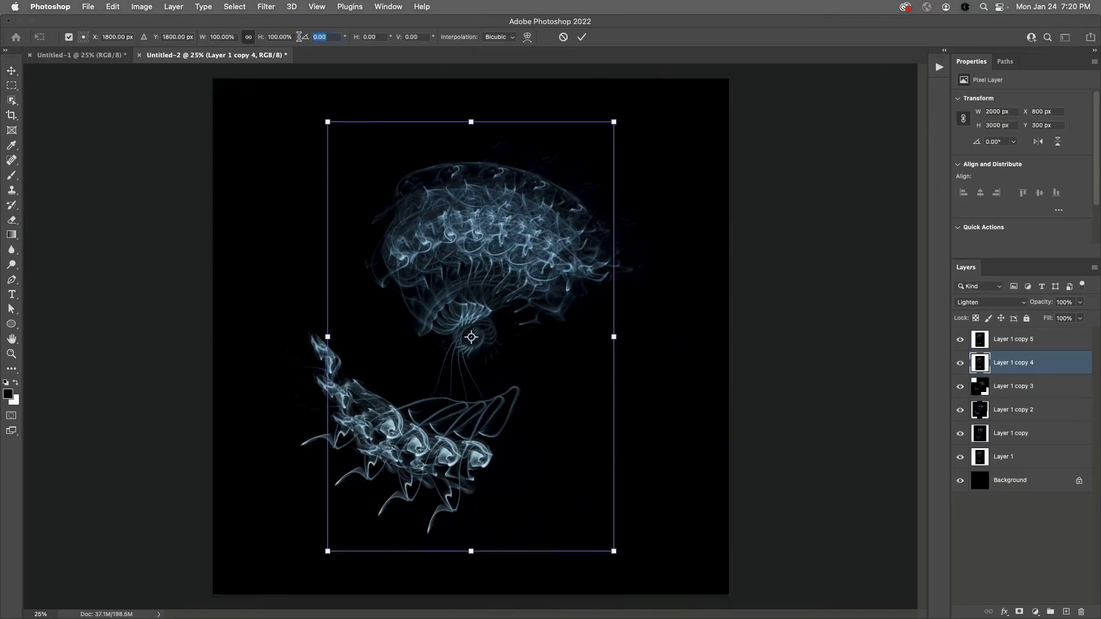
{"action": "type", "text": "60"}
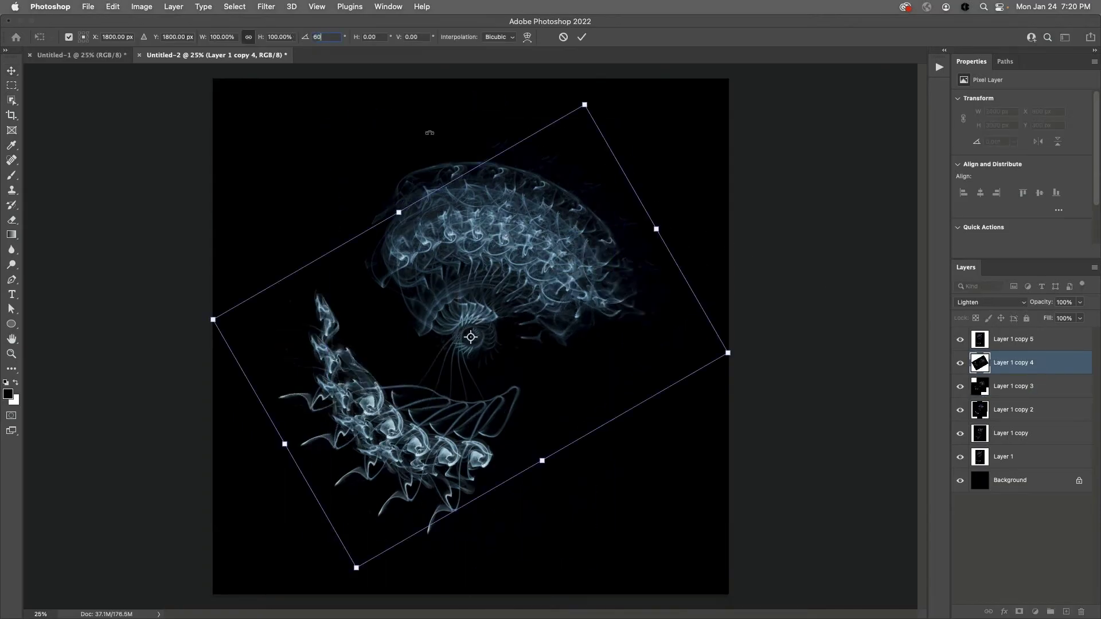
{"action": "left_click", "coordinate": [1005, 344]}
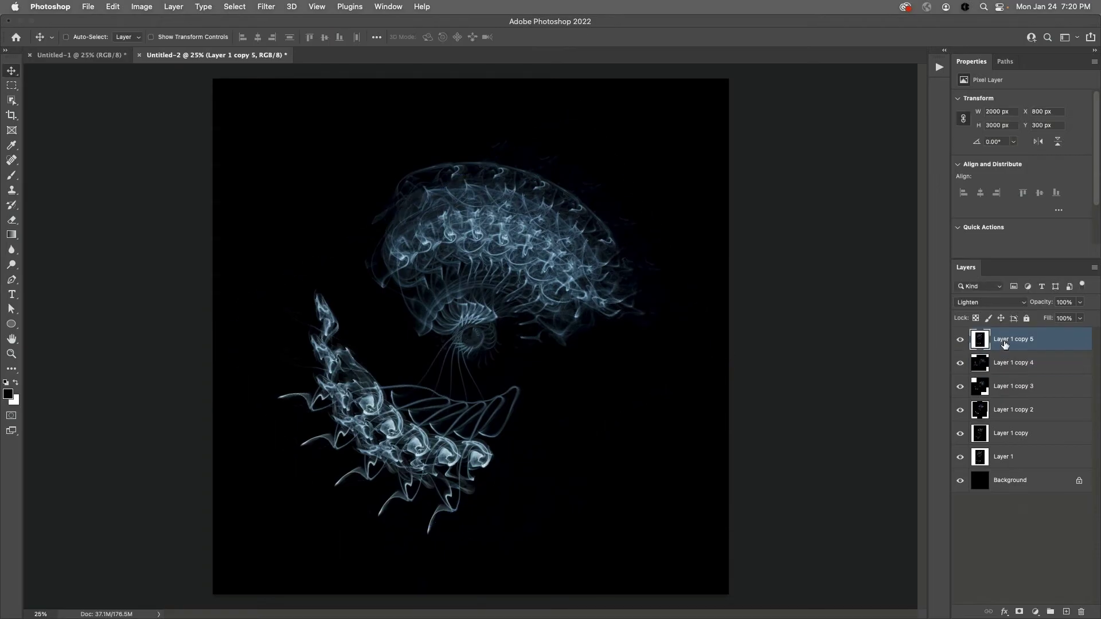
{"action": "key", "text": "ctrl+t"}
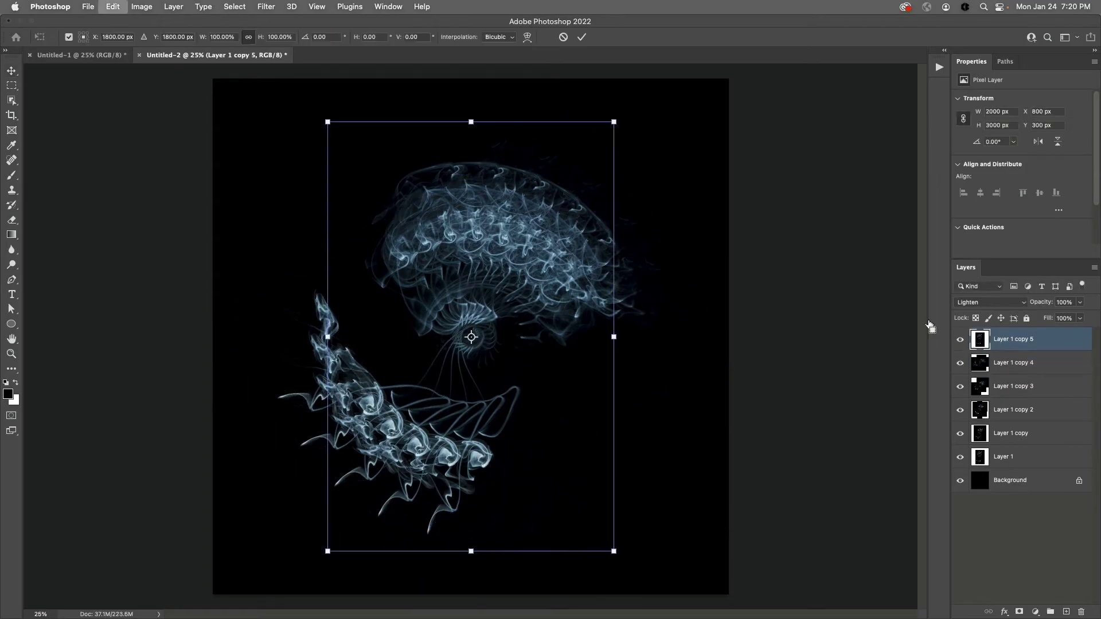
{"action": "left_click", "coordinate": [320, 37]}
{"action": "type", "text": "75"}
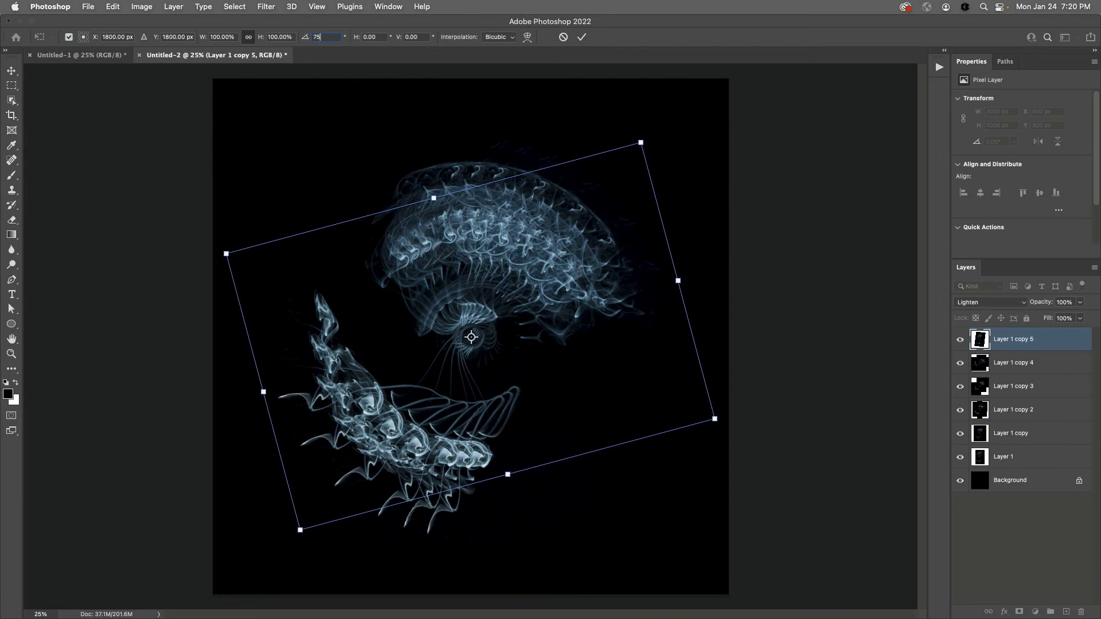
{"action": "left_click", "coordinate": [581, 37]}
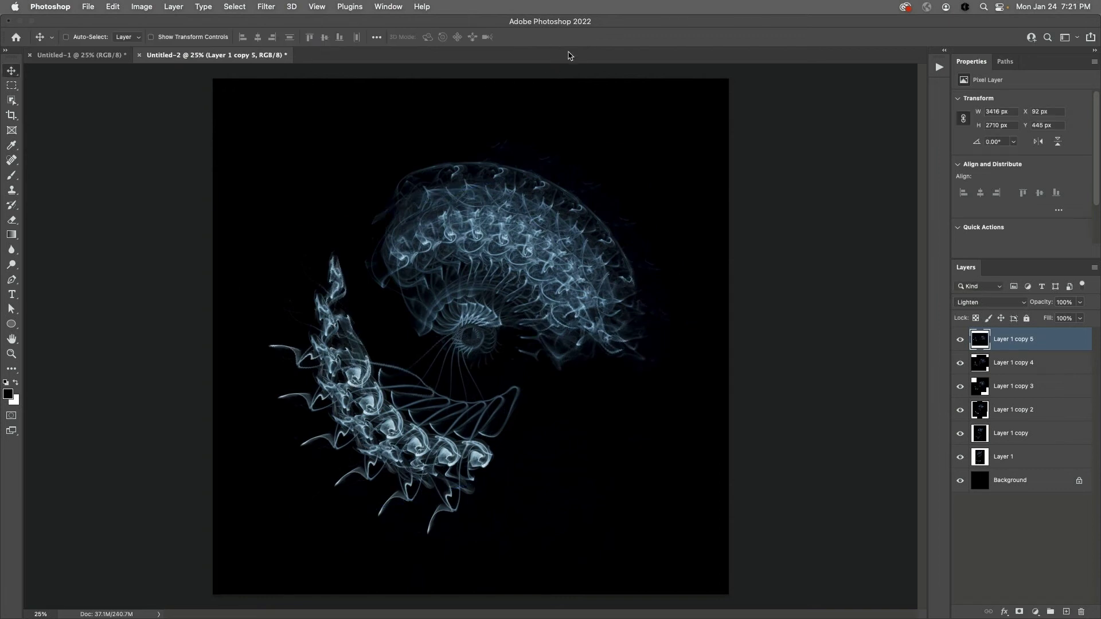
Group the smoke layers, Layer 1 through Layer 1 copy 5, into Group 1
{"action": "left_click", "coordinate": [1051, 461], "text": "shift"}
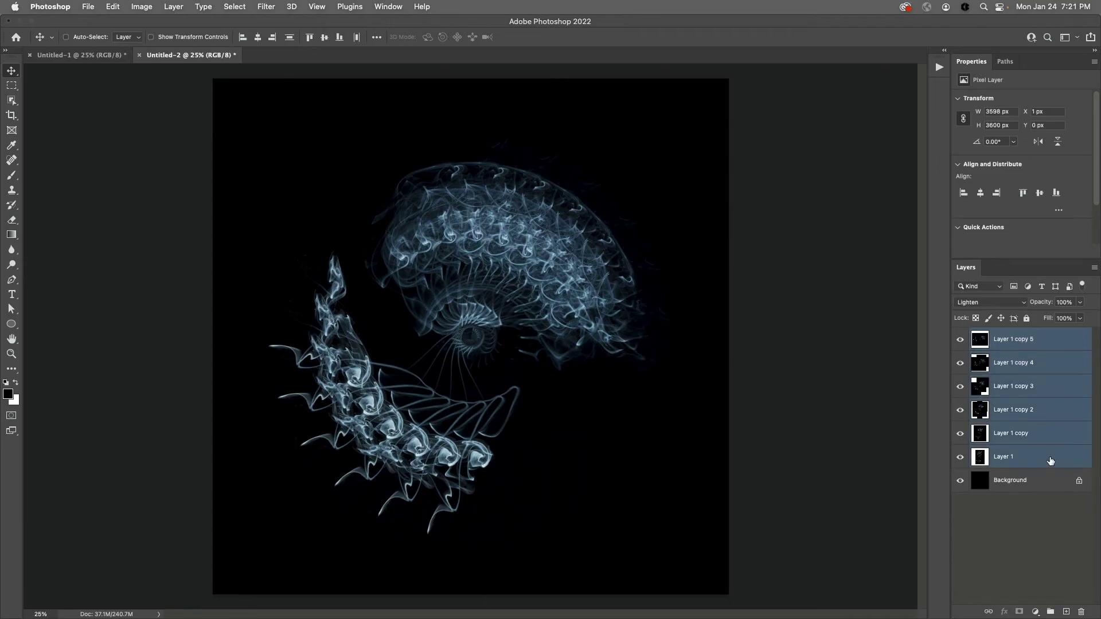
{"action": "left_click", "coordinate": [173, 8]}
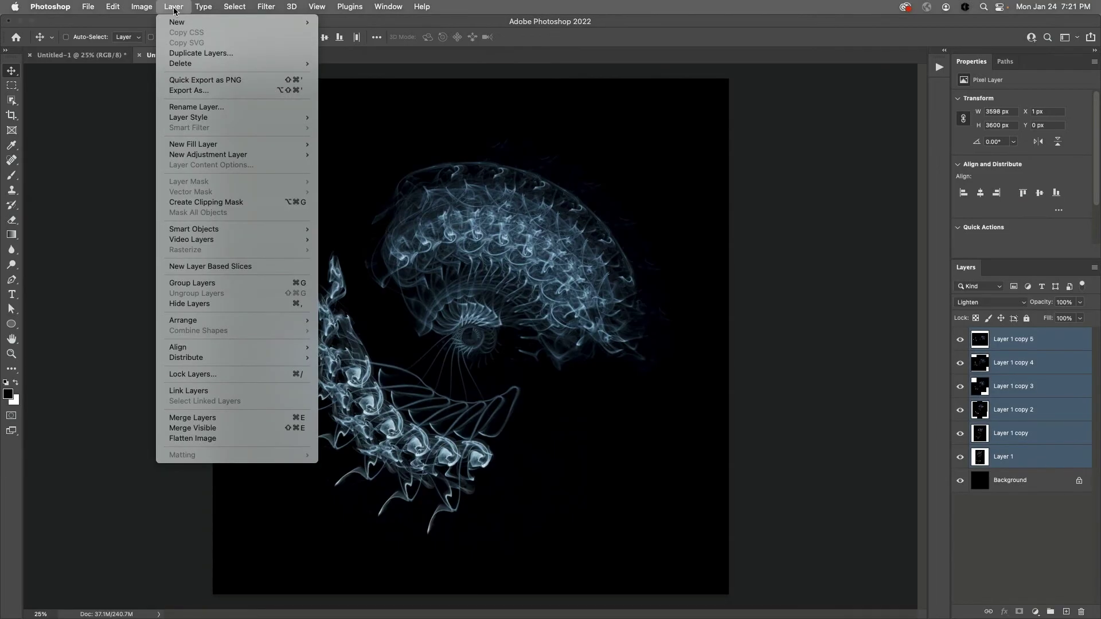
{"action": "left_click", "coordinate": [220, 283]}
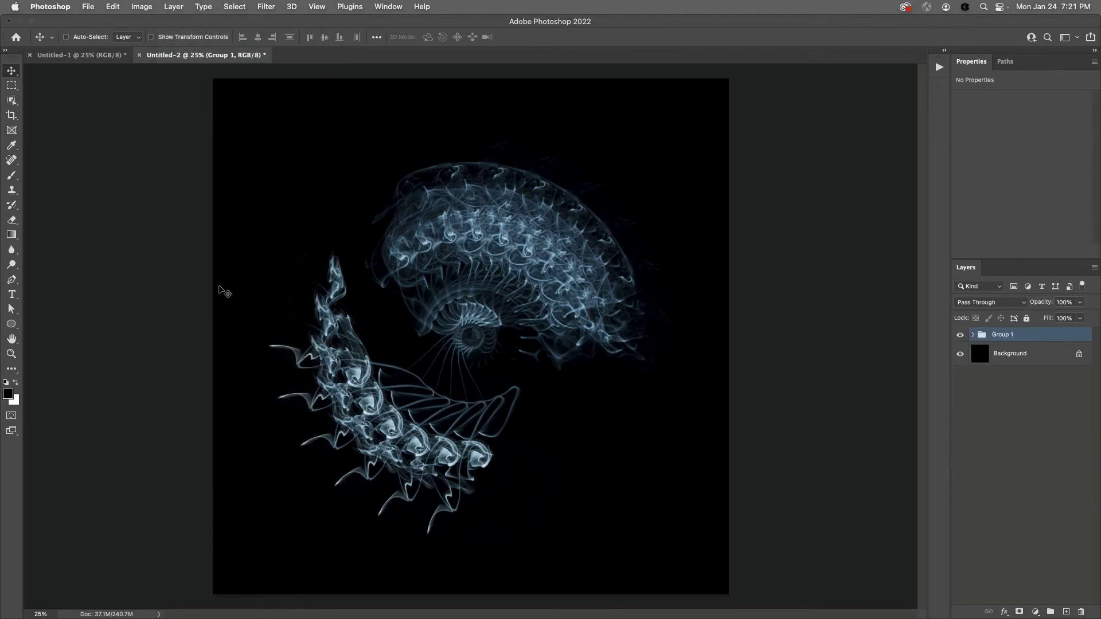
Duplicate Group 1 and rotate the copy 90° clockwise
{"action": "left_click", "coordinate": [179, 8]}
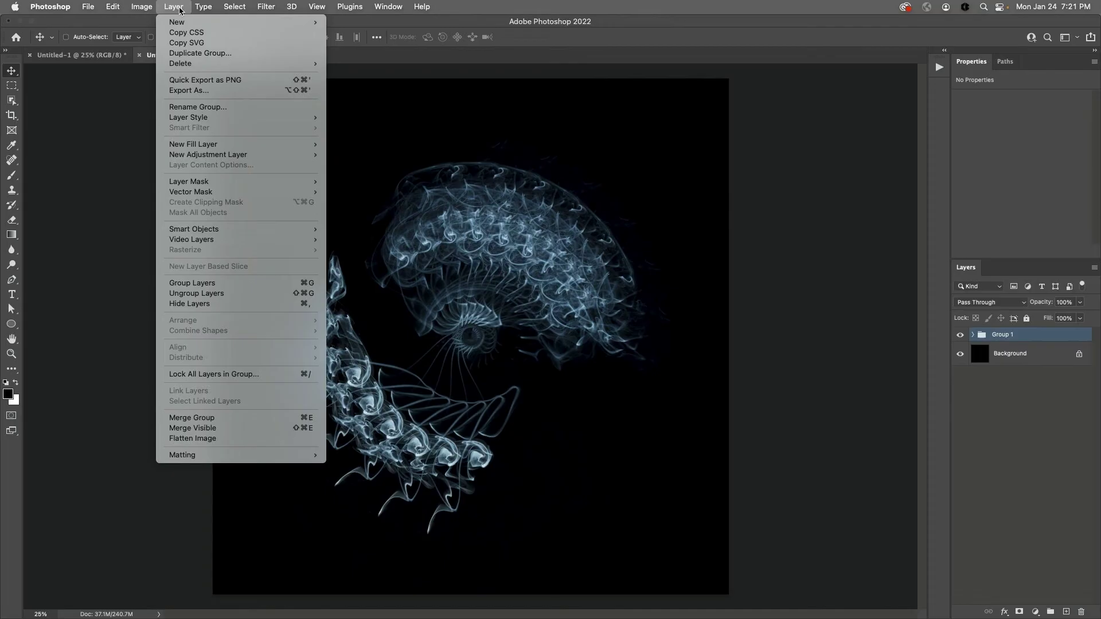
{"action": "mouse_move", "coordinate": [183, 21]}
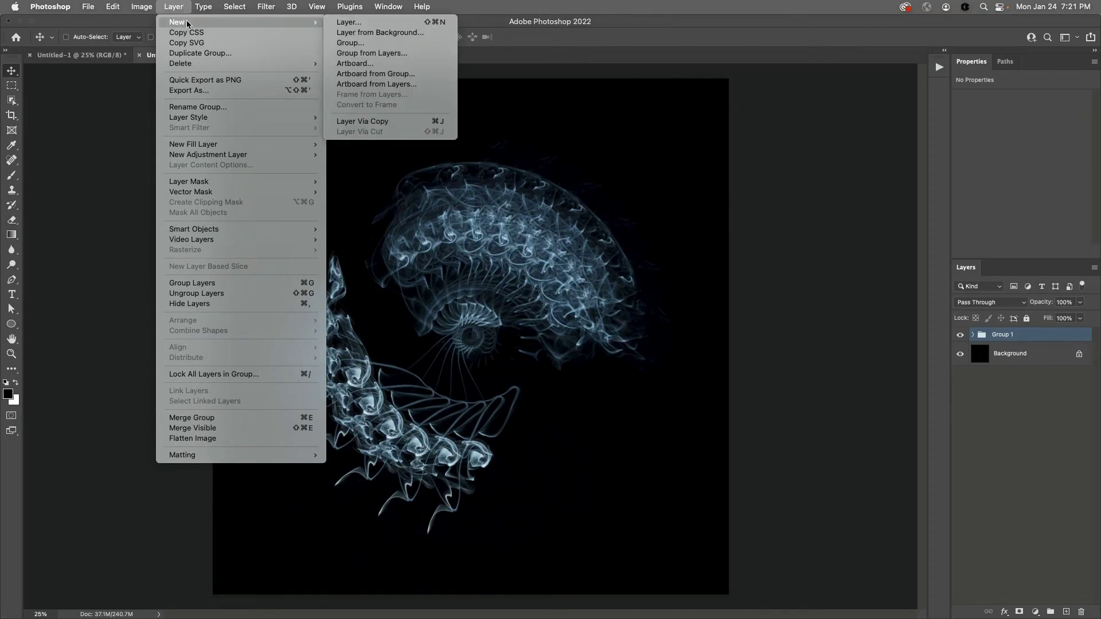
{"action": "left_click", "coordinate": [394, 122]}
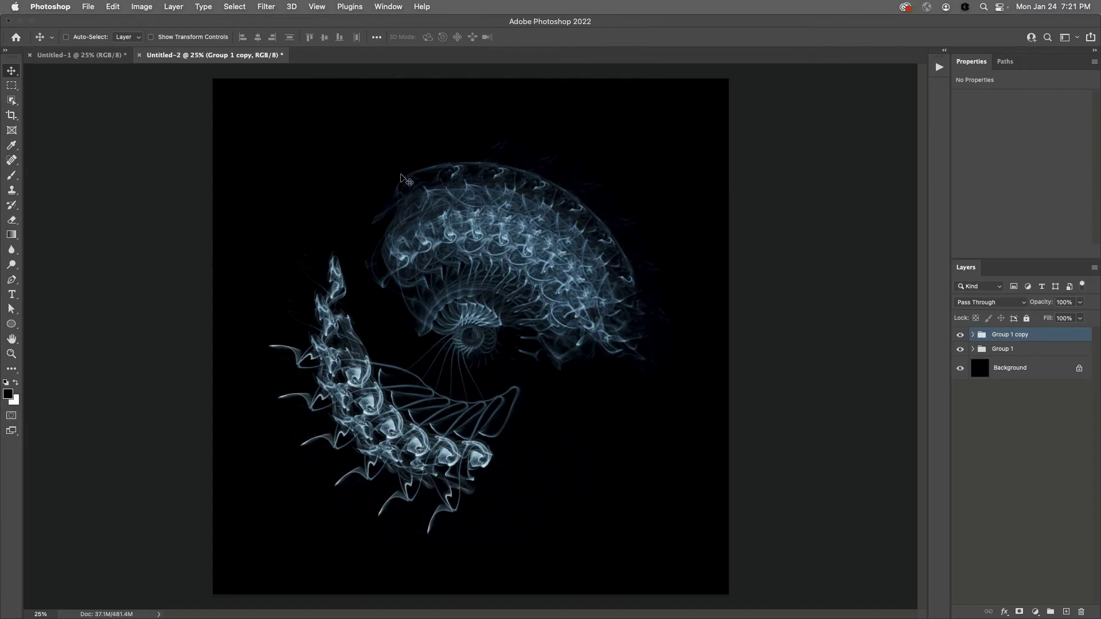
{"action": "left_click", "coordinate": [114, 7]}
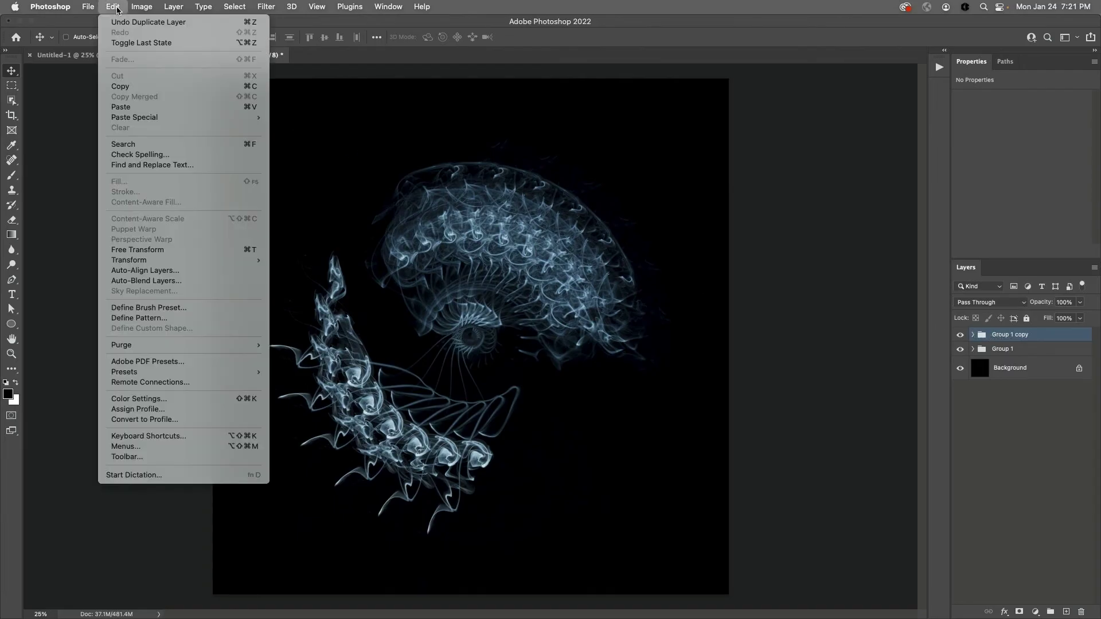
{"action": "mouse_move", "coordinate": [172, 265]}
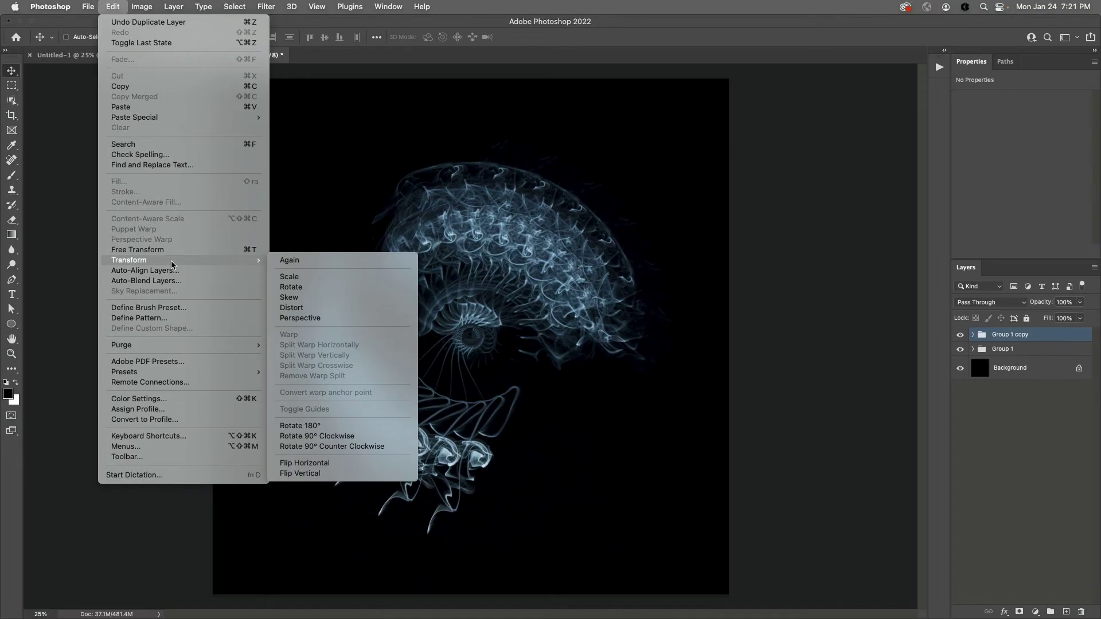
{"action": "left_click", "coordinate": [370, 437]}
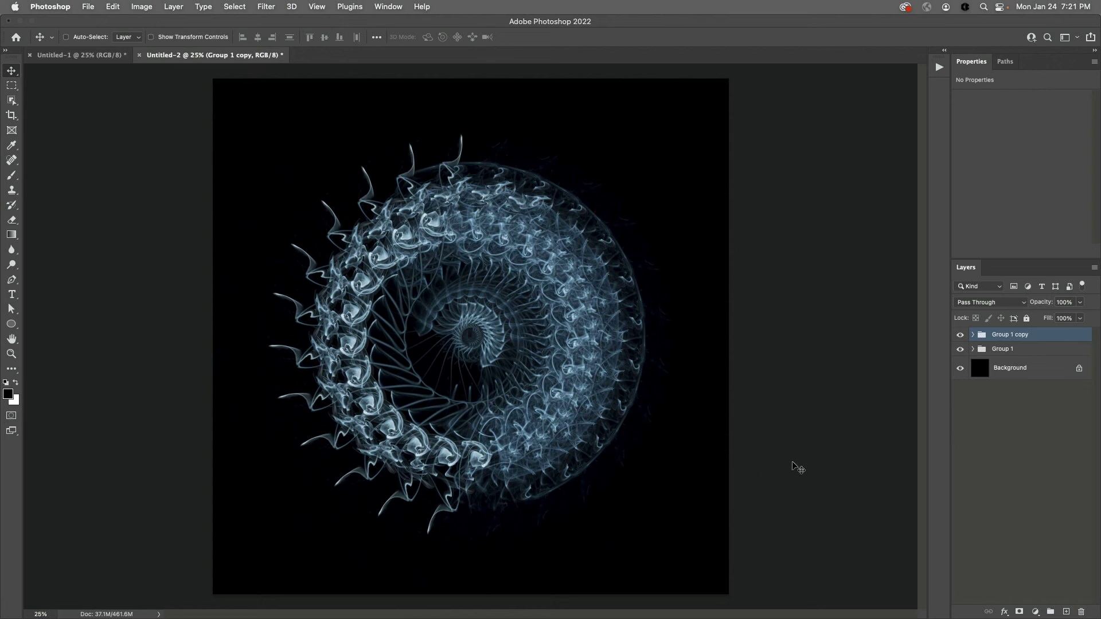
Duplicate Group 1 and Group 1 copy, rotating the new copies 180°
{"action": "left_click", "coordinate": [1025, 351], "text": "shift"}
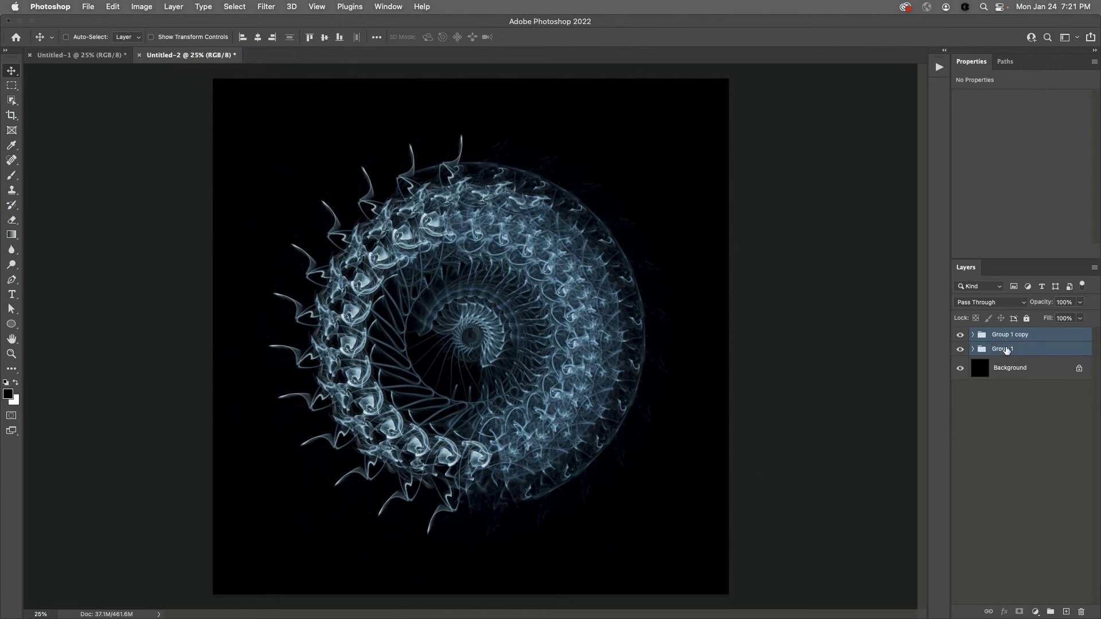
{"action": "left_click", "coordinate": [175, 7]}
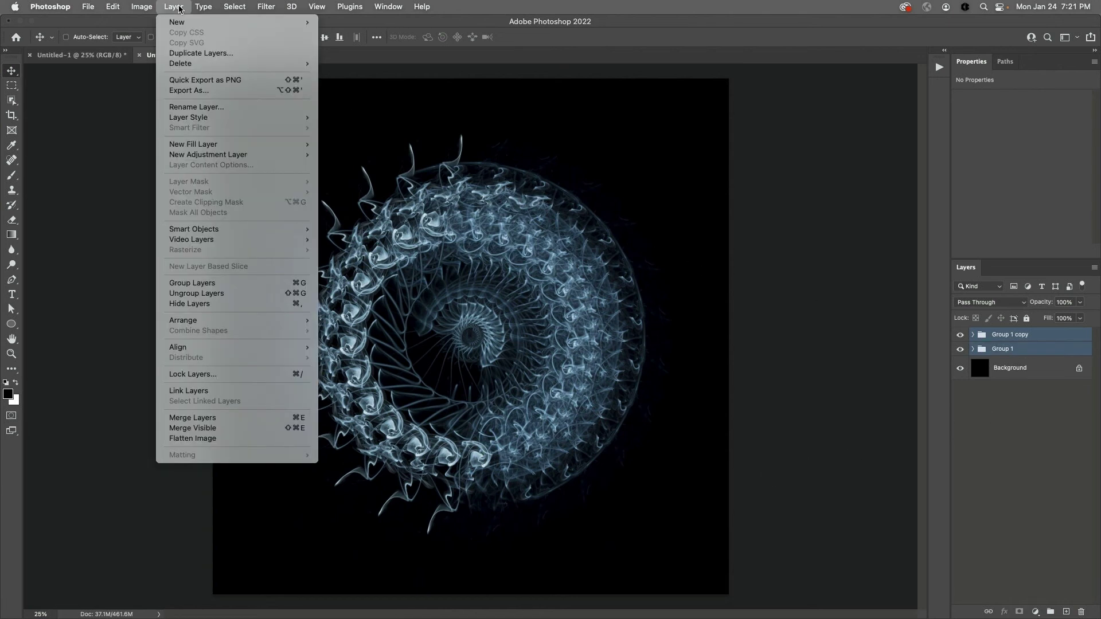
{"action": "mouse_move", "coordinate": [180, 23]}
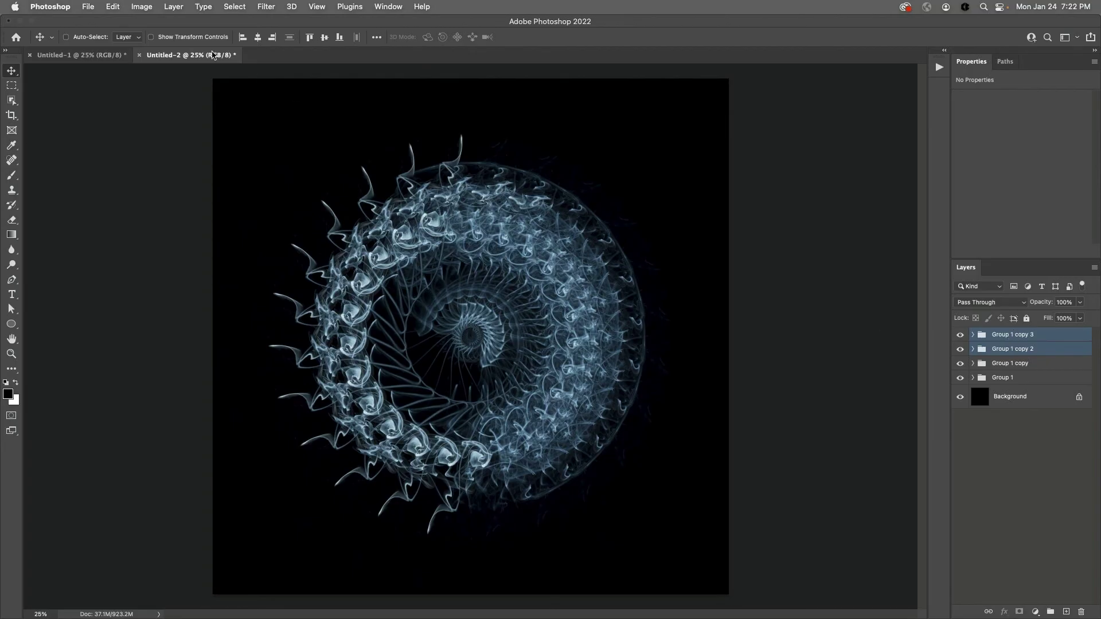
{"action": "left_click", "coordinate": [112, 7]}
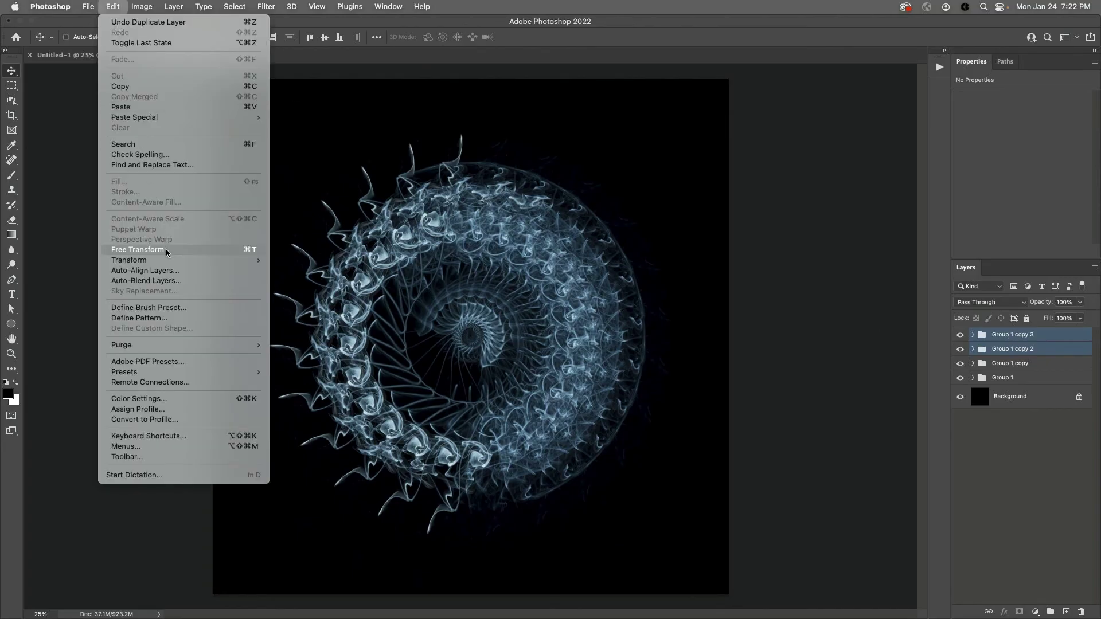
{"action": "mouse_move", "coordinate": [169, 259]}
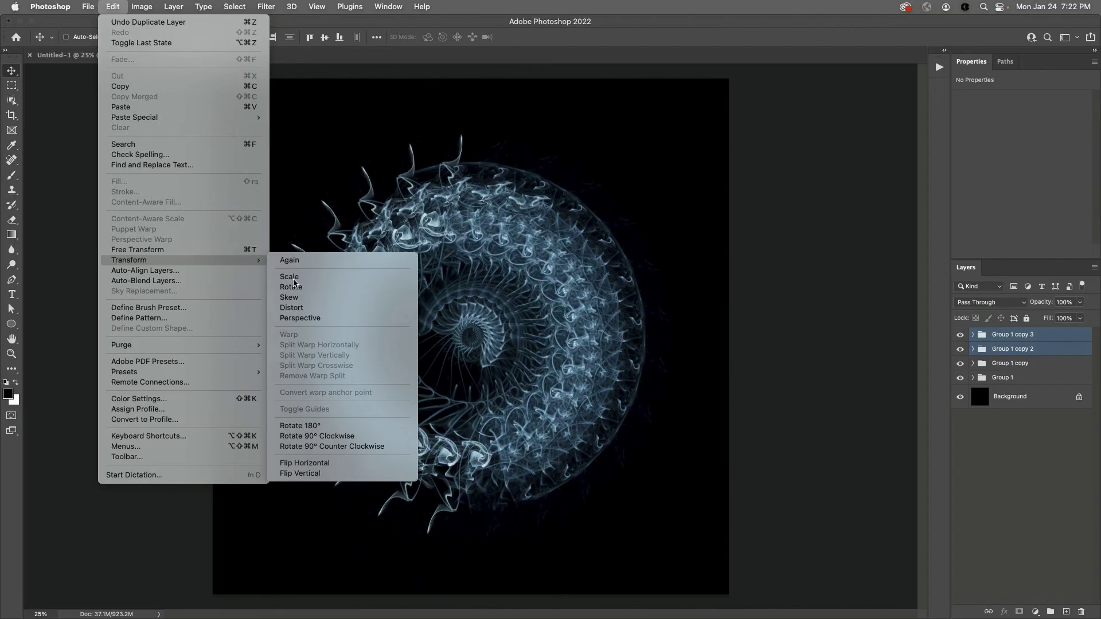
{"action": "left_click", "coordinate": [343, 426]}
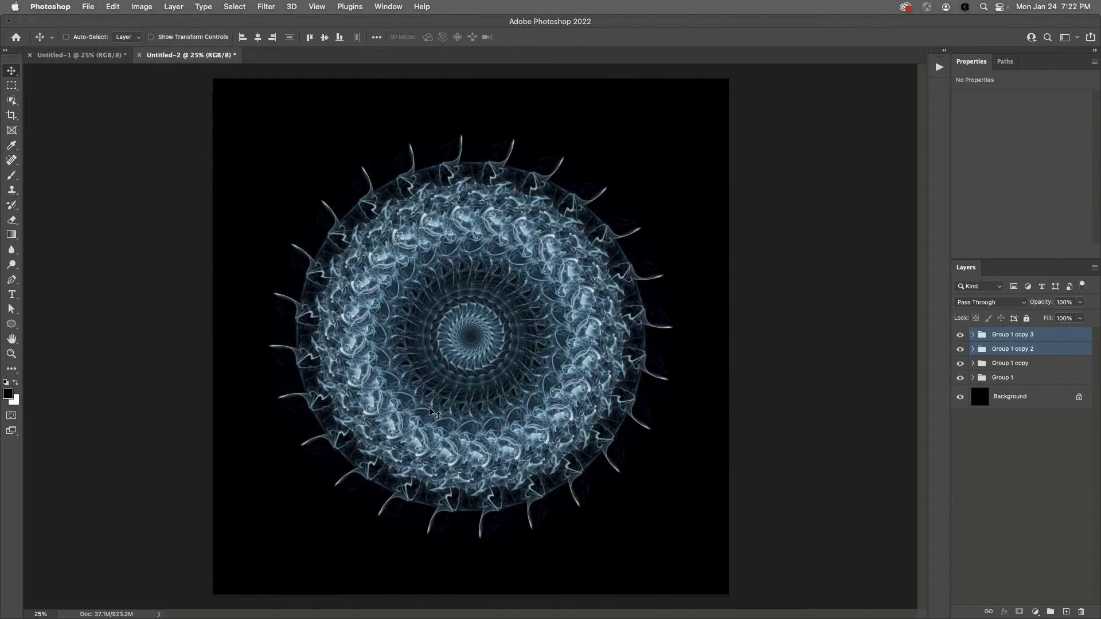
{"action": "key", "text": "super"}
Duplicate all four smoke groups and flip the copies horizontally
{"action": "left_click", "coordinate": [1008, 365], "text": "super"}
{"action": "left_click", "coordinate": [1011, 378], "text": "super"}
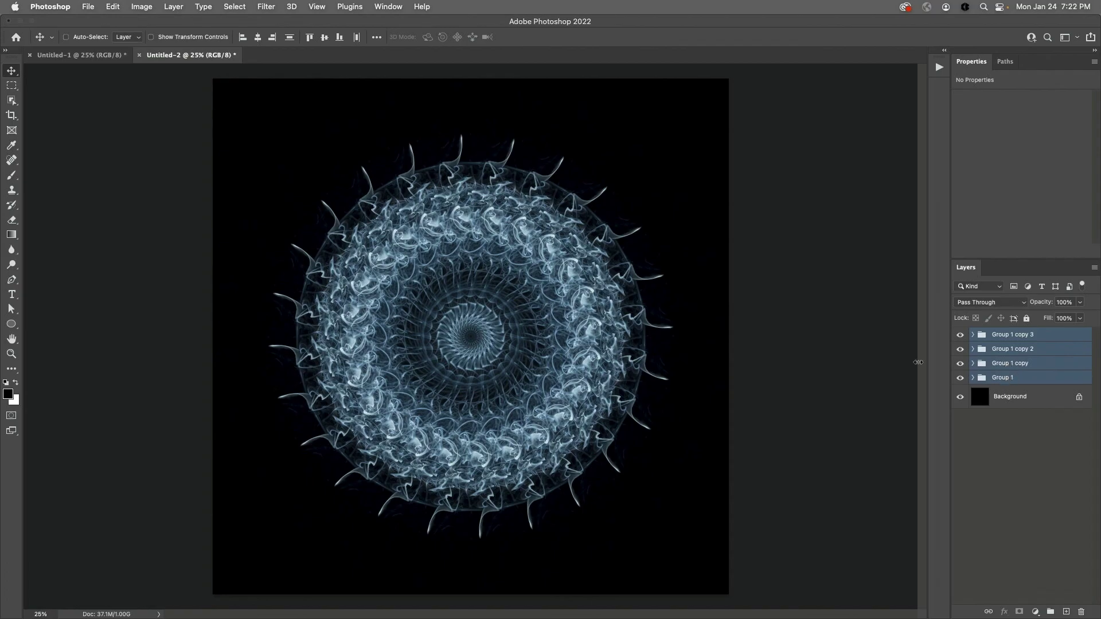
{"action": "left_click", "coordinate": [180, 8]}
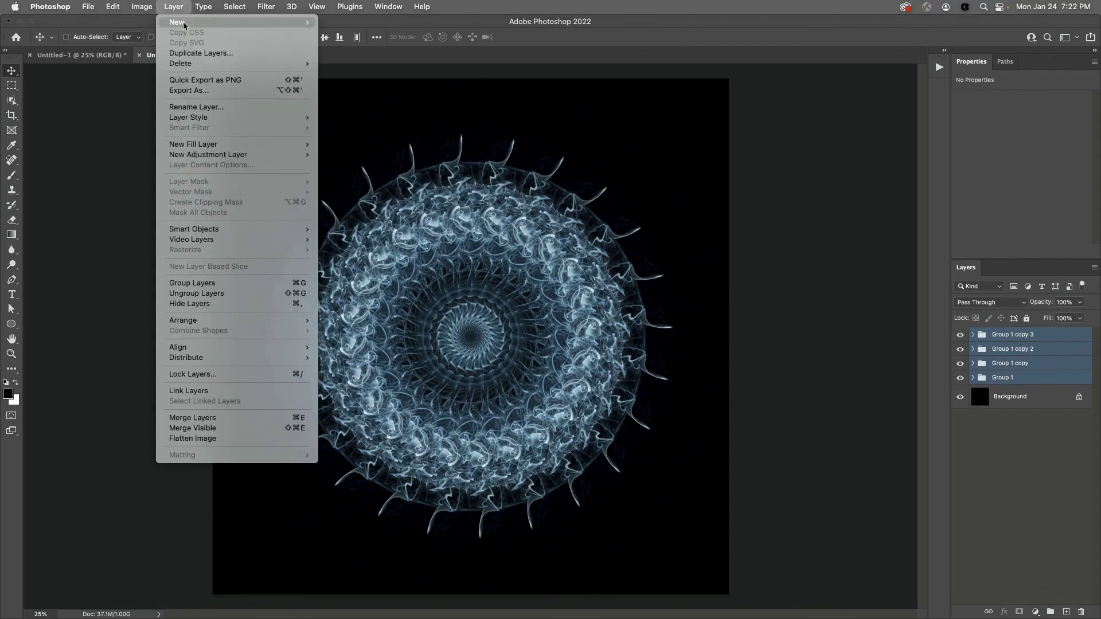
{"action": "mouse_move", "coordinate": [184, 26]}
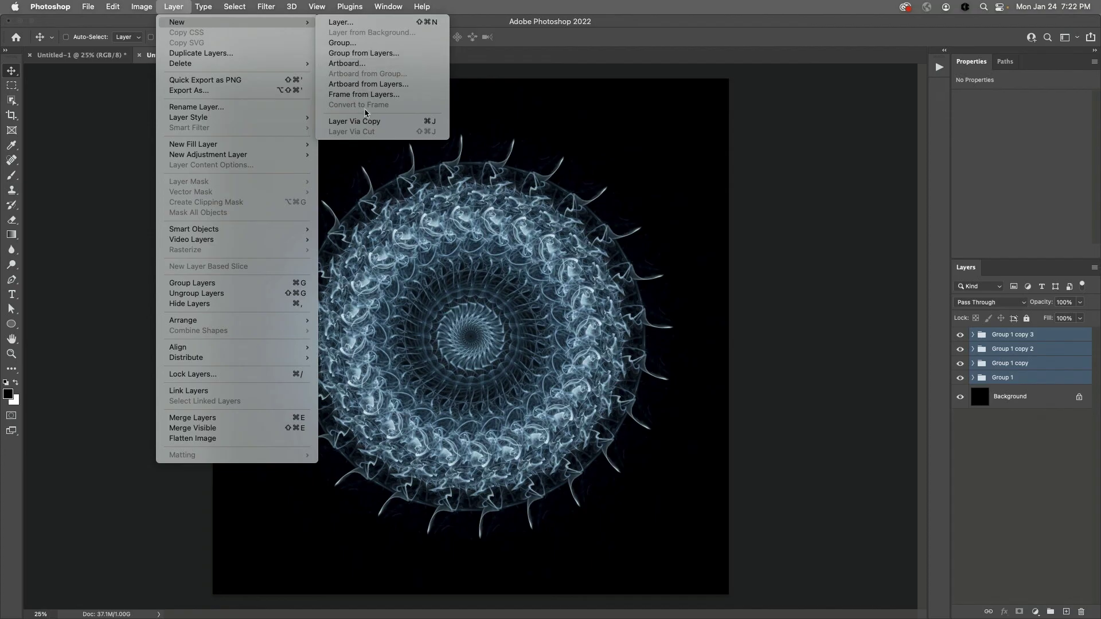
{"action": "left_click", "coordinate": [389, 122]}
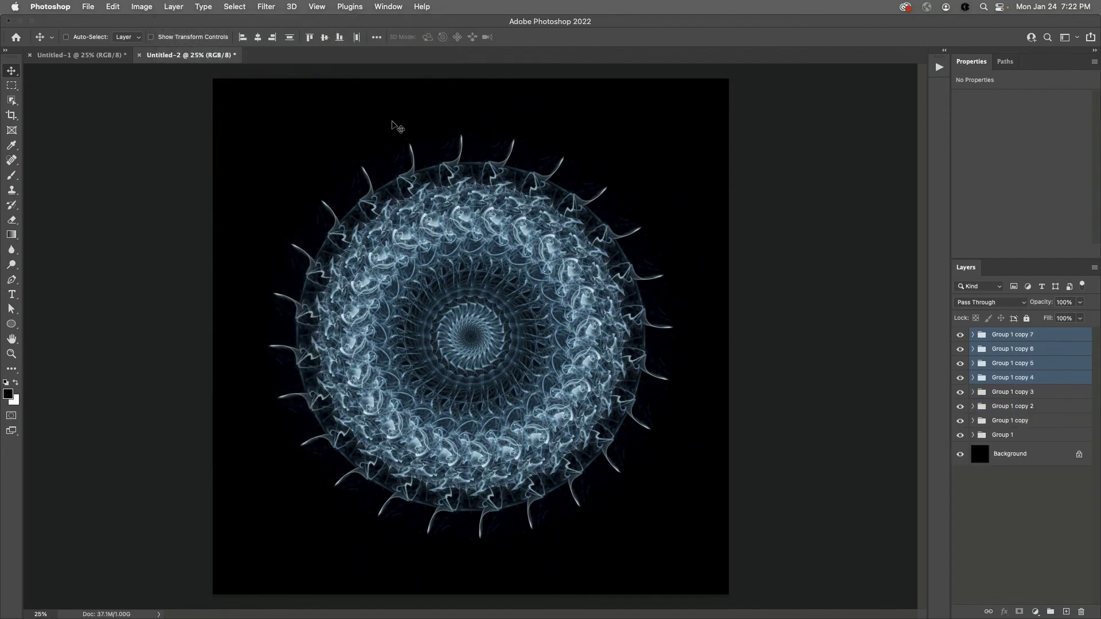
{"action": "left_click", "coordinate": [112, 9]}
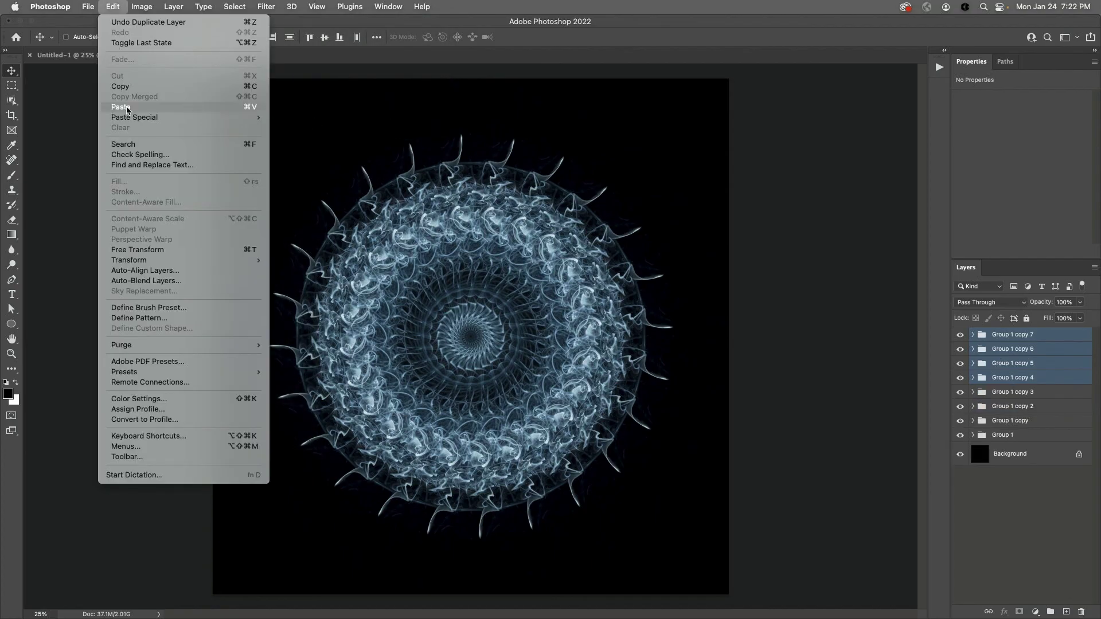
{"action": "mouse_move", "coordinate": [157, 262]}
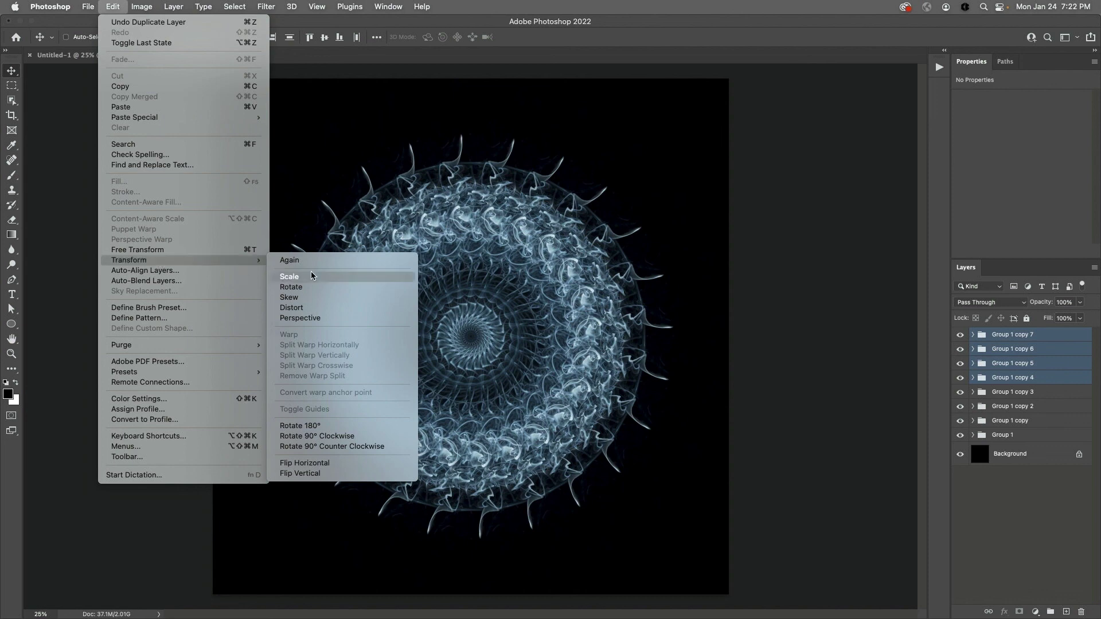
{"action": "left_click", "coordinate": [343, 464]}
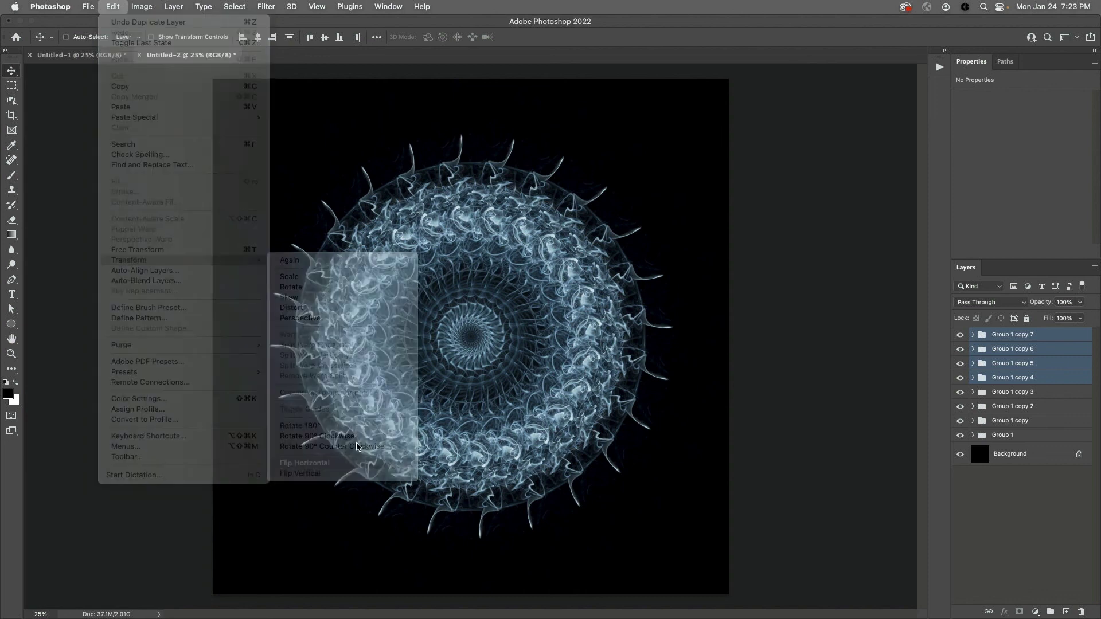